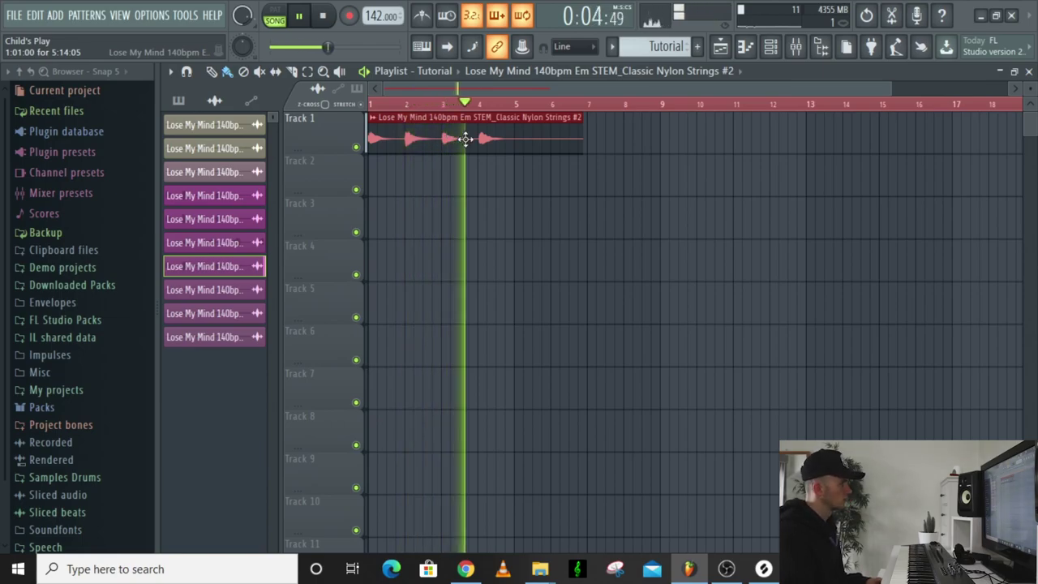
# Cut the Classic Nylon Strings #2 clip on Track 1 at bar 5 and repeat the four-bar section over bars 5 to 8.
pyautogui.press('space')
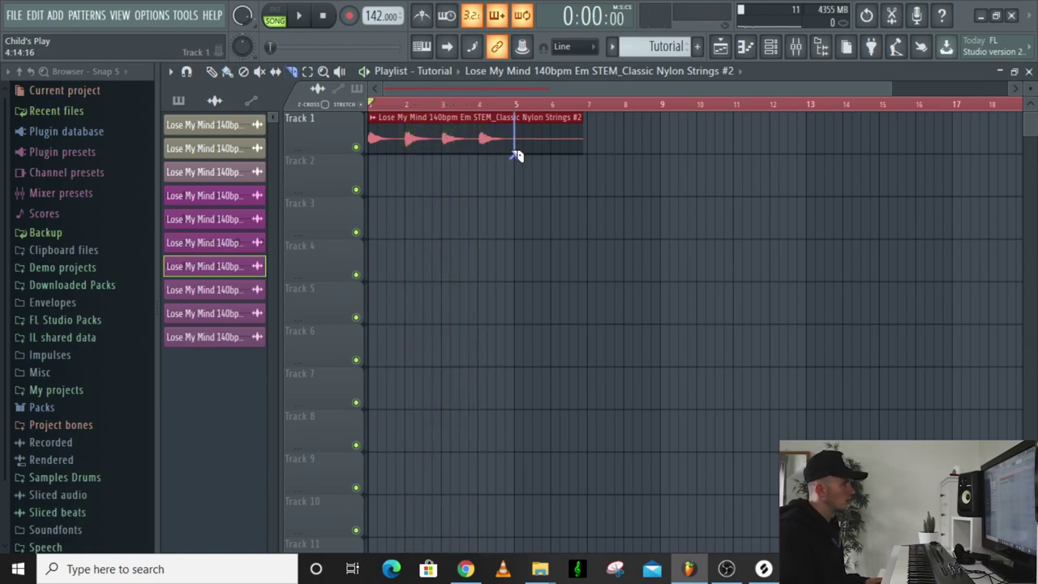
pyautogui.moveTo(539, 146); pyautogui.dragTo(596, 137)
pyautogui.press('space')
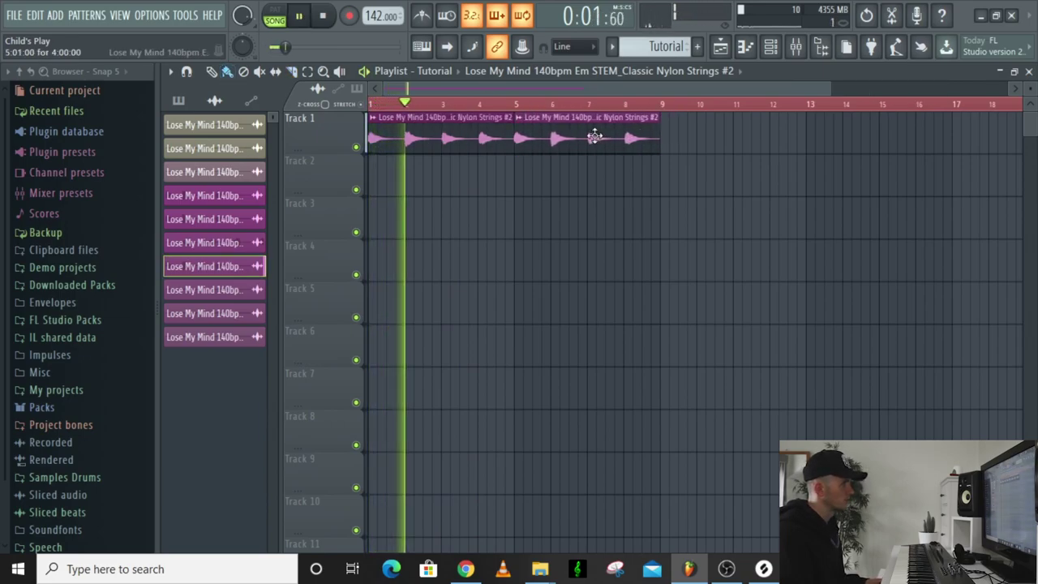
# Place the Drums pattern at the start of Track 2 and extend it to bar 9, matching the sample's length.
pyautogui.hotkey('ctrl', 'a')
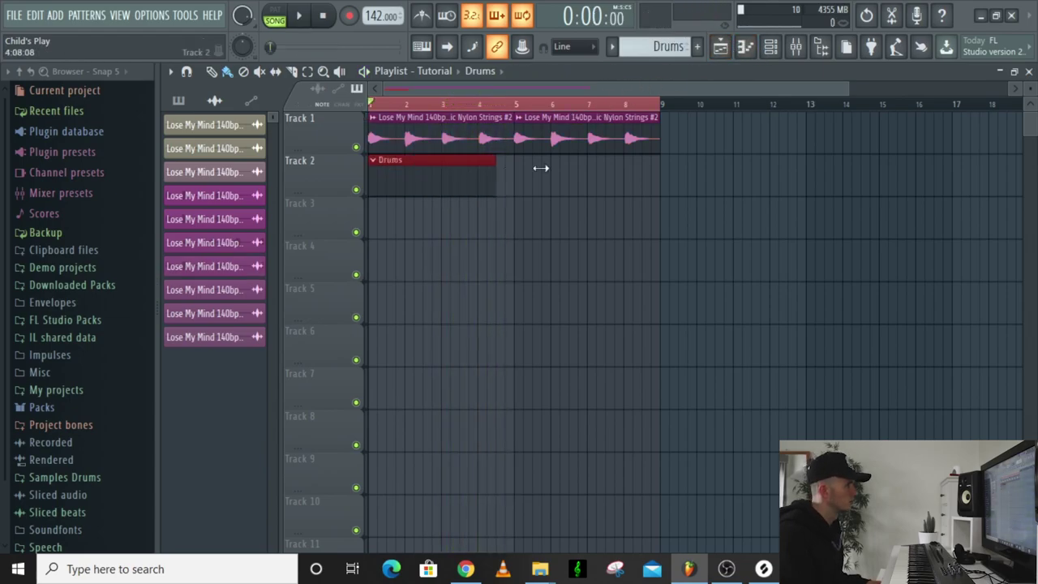
pyautogui.moveTo(541, 168); pyautogui.dragTo(643, 162)
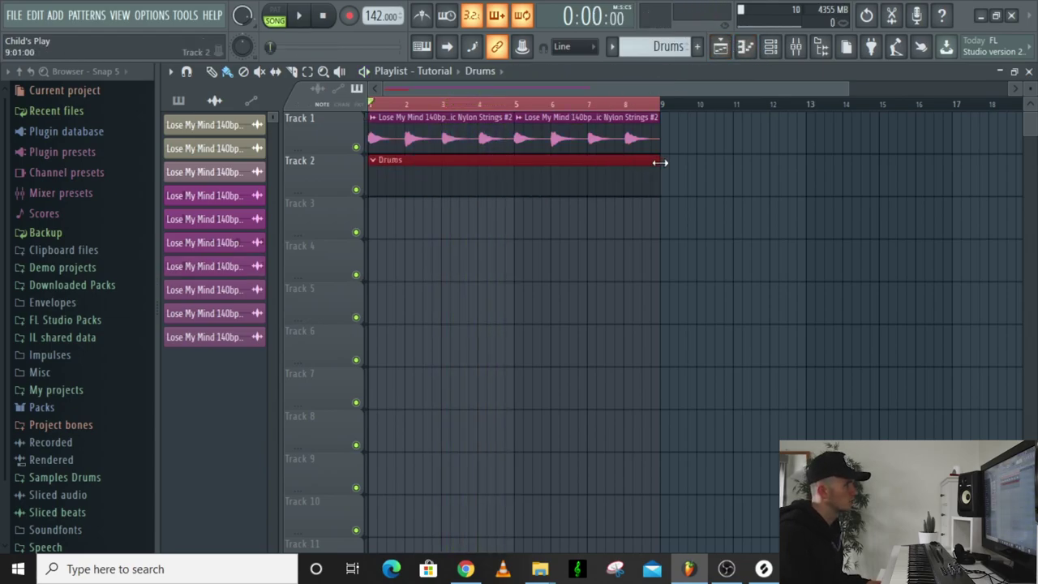
# Program Chop Snare hits on step 9 of bars 1 and 3 and step 13 of bars 2 and 4.
pyautogui.click(769, 46)
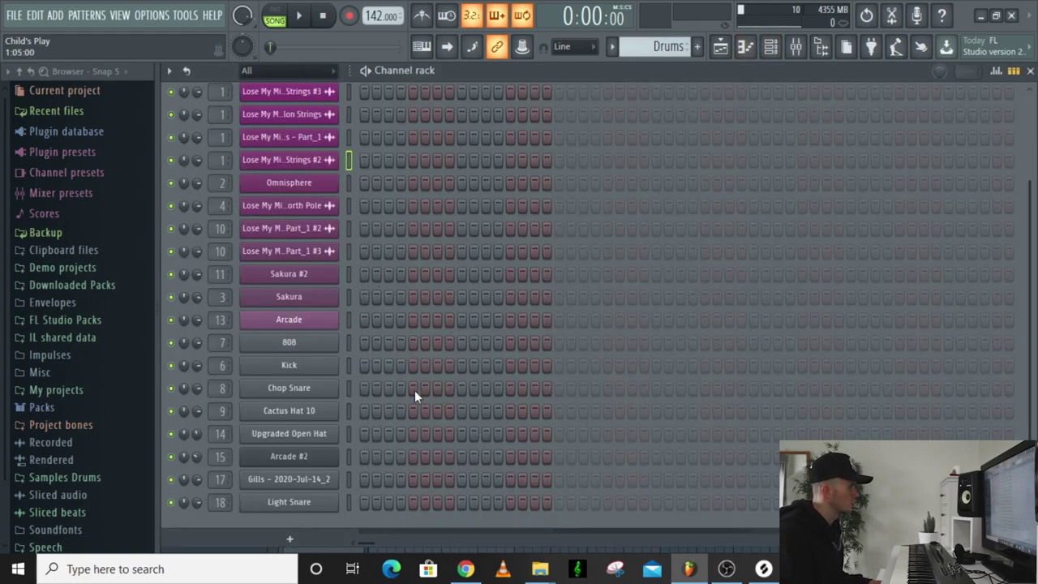
pyautogui.click(460, 389)
pyautogui.press('space')
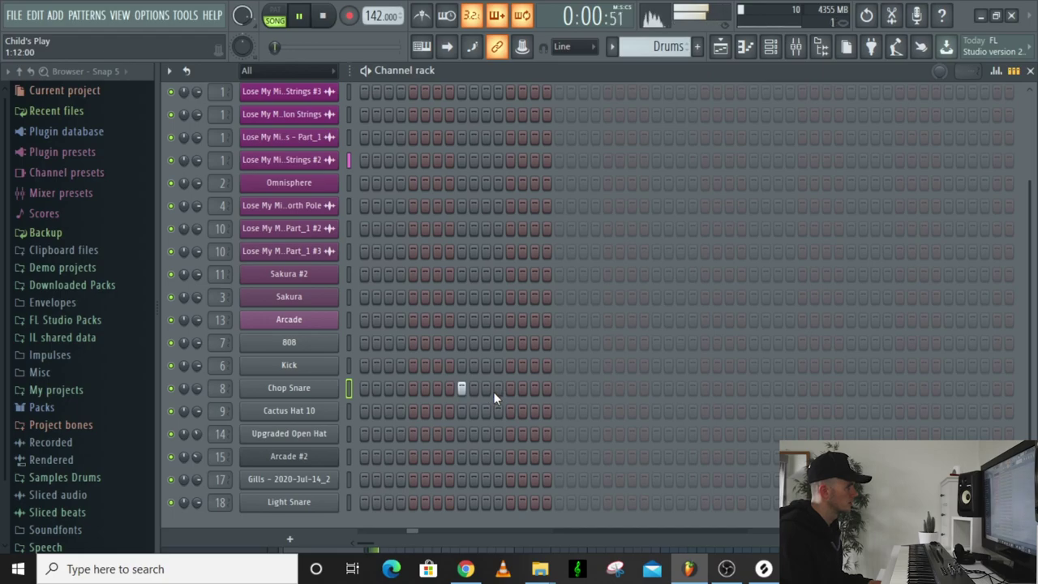
pyautogui.click(704, 389)
pyautogui.click(851, 389)
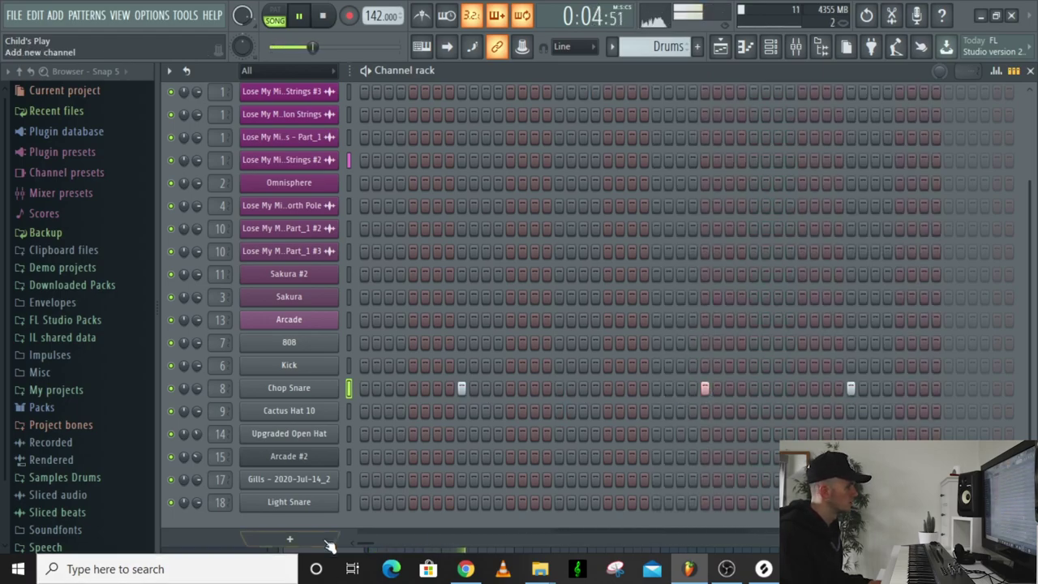
pyautogui.hscroll(4, 368, 542)
pyautogui.press('space')
pyautogui.click(789, 389)
pyautogui.click(777, 389)
pyautogui.click(790, 389)
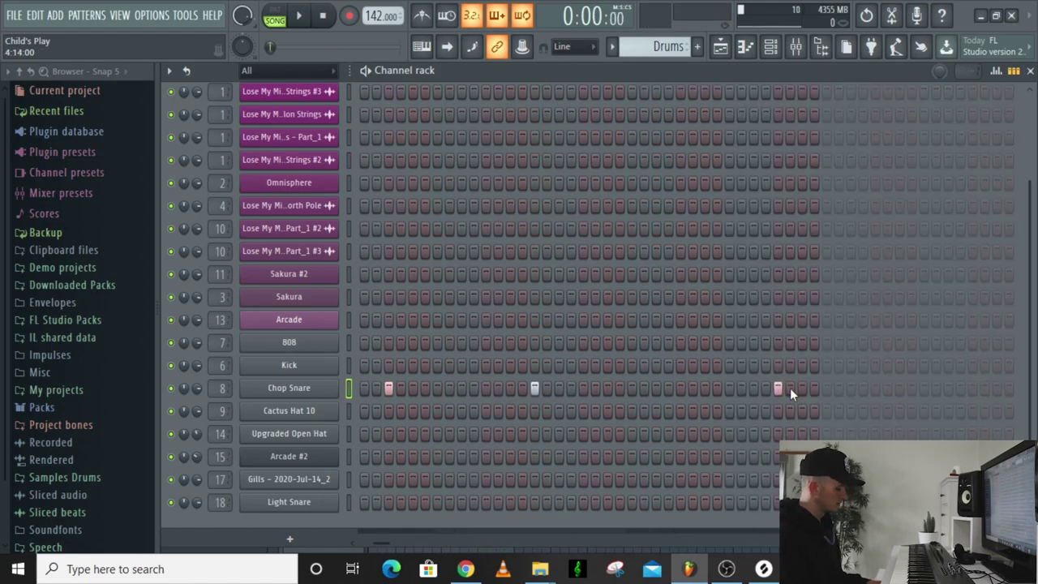
# Duplicate the four Chop Snare notes in the piano roll so the same rhythm fills bars 5 to 8.
pyautogui.press('F7')
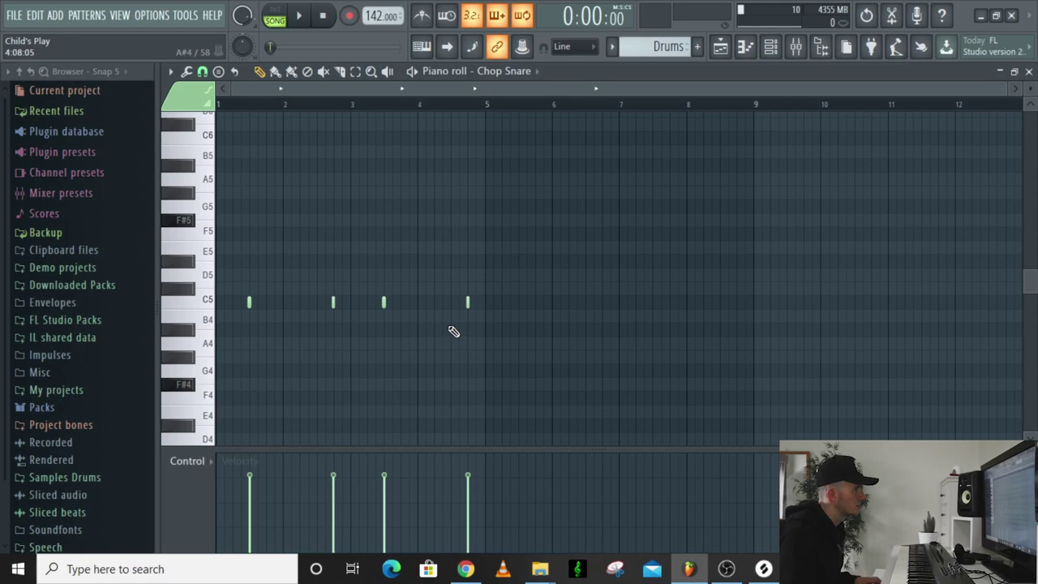
pyautogui.hotkey('ctrl', 'a')
pyautogui.scroll(2, 421, 312)
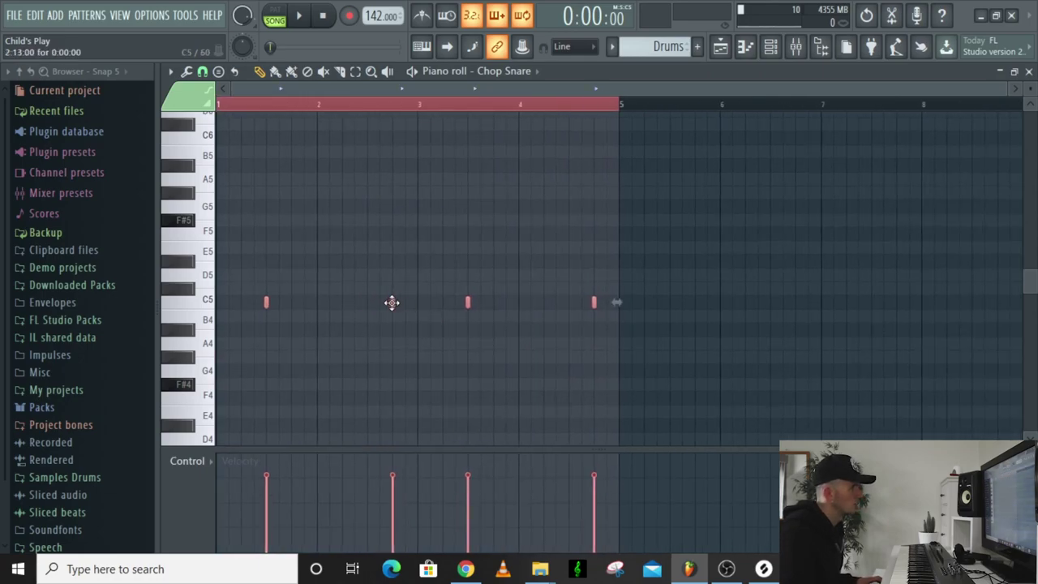
pyautogui.moveTo(393, 303); pyautogui.dragTo(822, 302)
pyautogui.scroll(-2, 779, 292)
pyautogui.press('space')
pyautogui.moveTo(548, 270); pyautogui.dragTo(780, 305)
pyautogui.hotkey('ctrl', 'a')
pyautogui.click(780, 306)
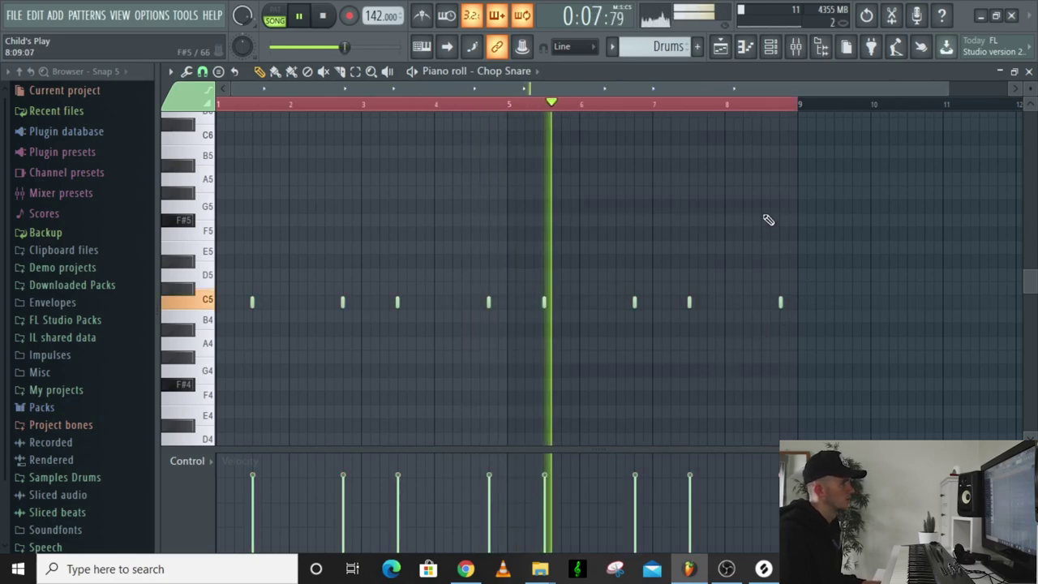
# Load the TipToe MIDI file from the Jay Cactus Expansion Pack onto the Cactus Hat 10 channel and check its notes.
pyautogui.click(782, 51)
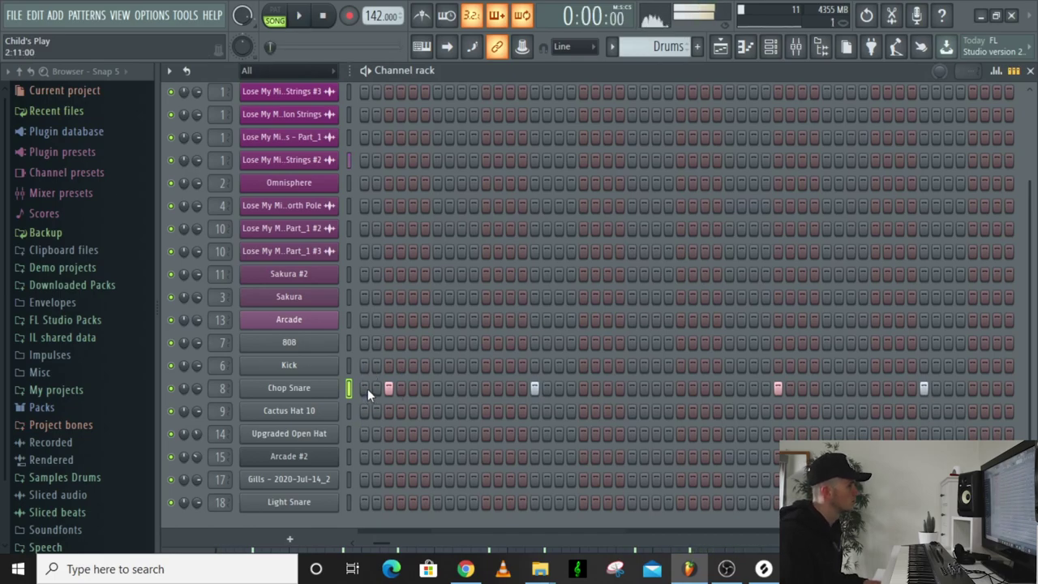
pyautogui.click(104, 411)
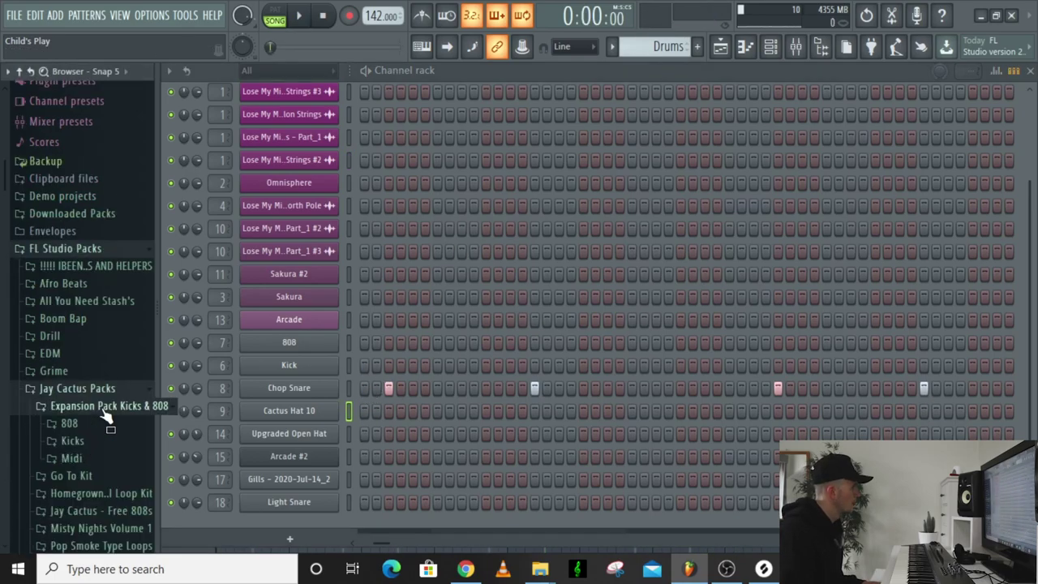
pyautogui.click(105, 460)
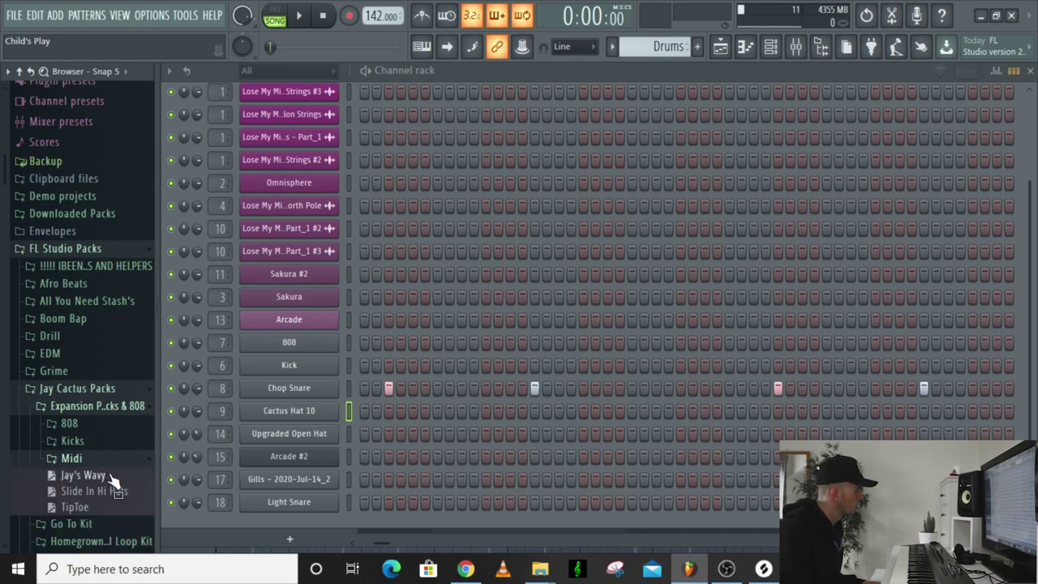
pyautogui.scroll(-3, 90, 510)
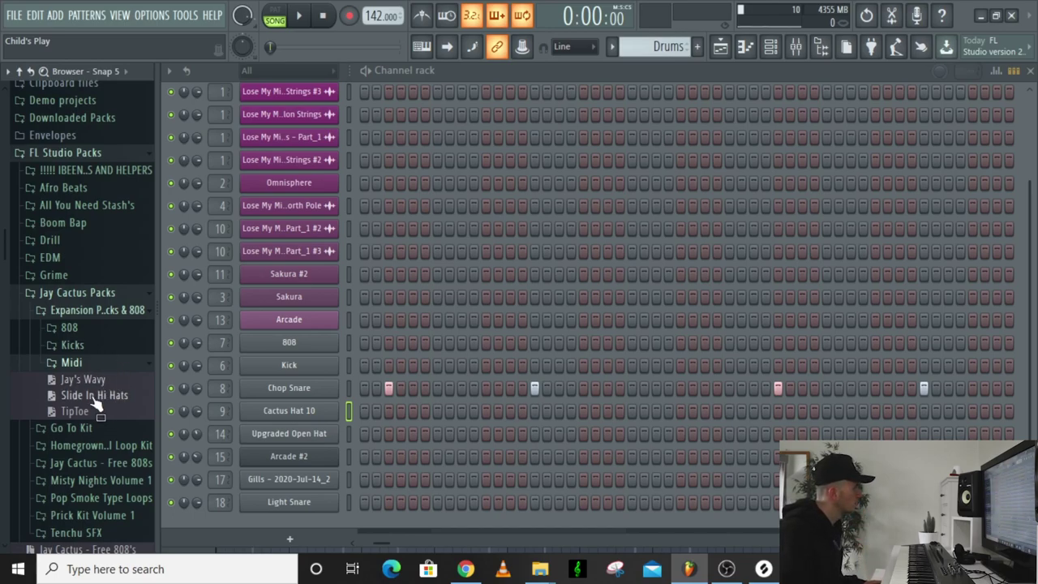
pyautogui.moveTo(118, 416); pyautogui.dragTo(323, 415)
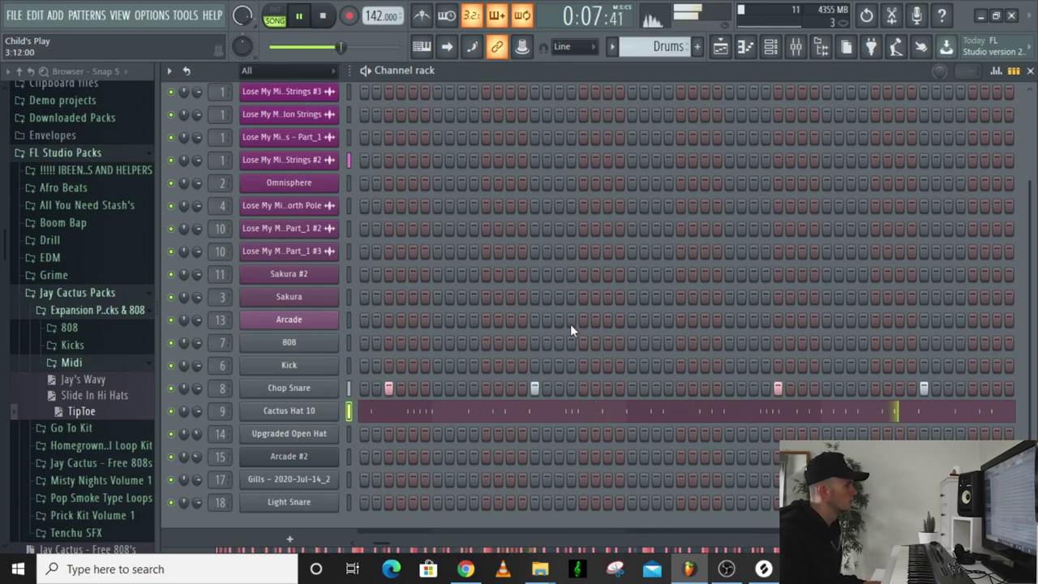
pyautogui.click(523, 409)
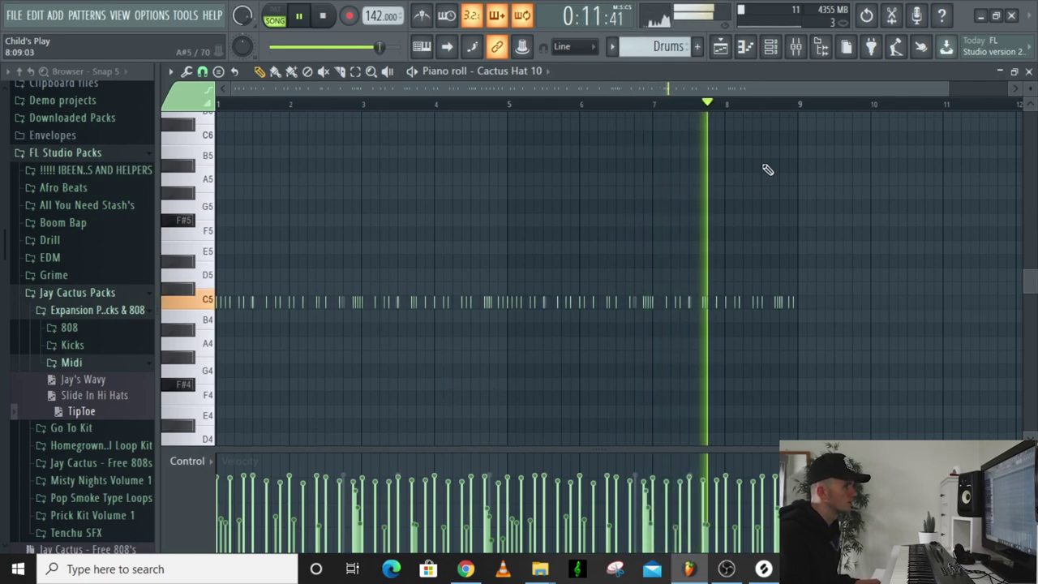
pyautogui.click(770, 46)
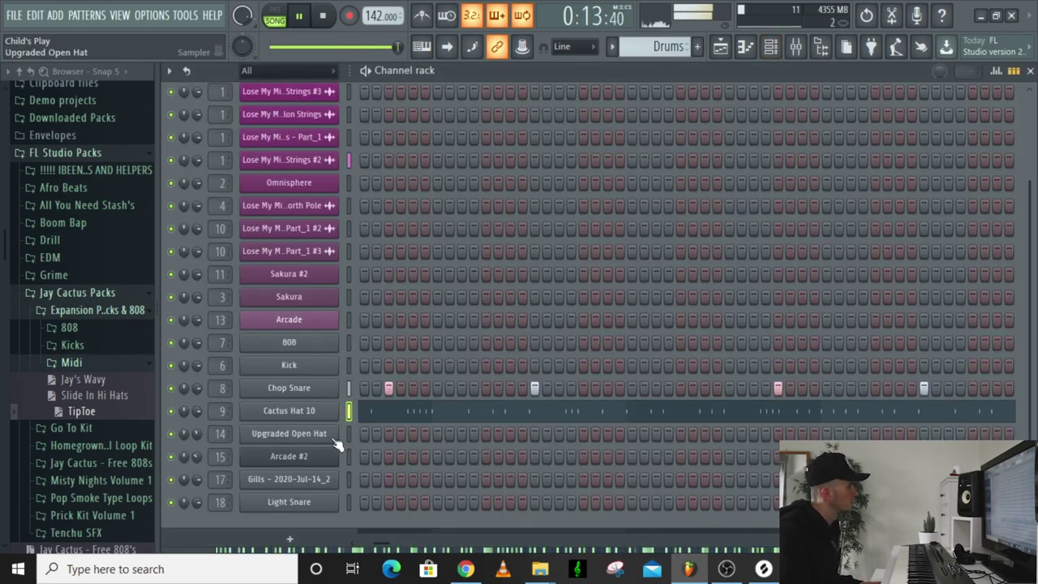
# Add Upgraded Open Hat hits on step 13 of bar 1 and step 15 of bar 4.
pyautogui.press('Down')
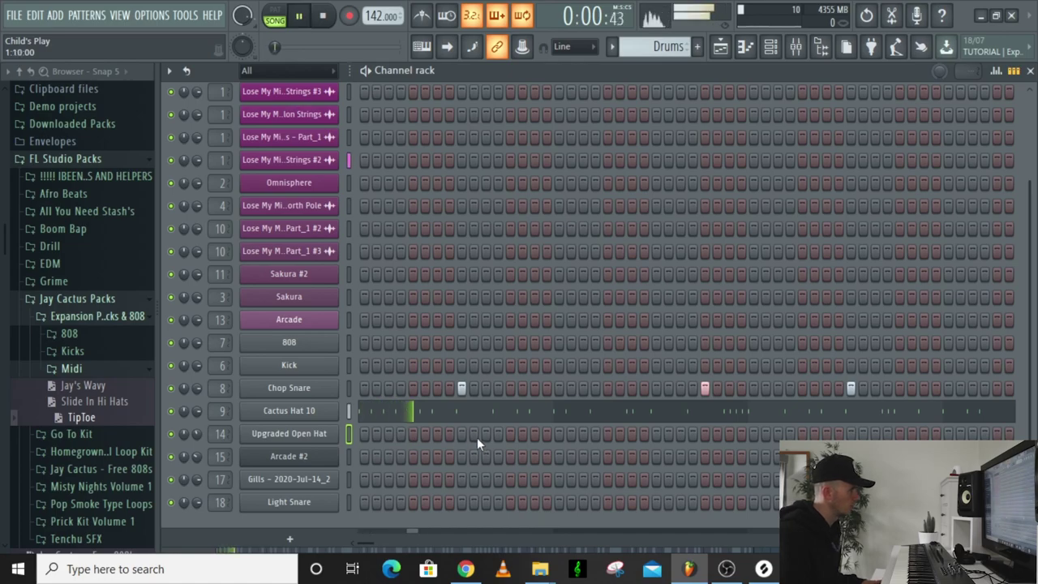
pyautogui.click(511, 434)
pyautogui.hscroll(2, 370, 548)
pyautogui.hscroll(-2, 373, 549)
pyautogui.hscroll(3, 377, 548)
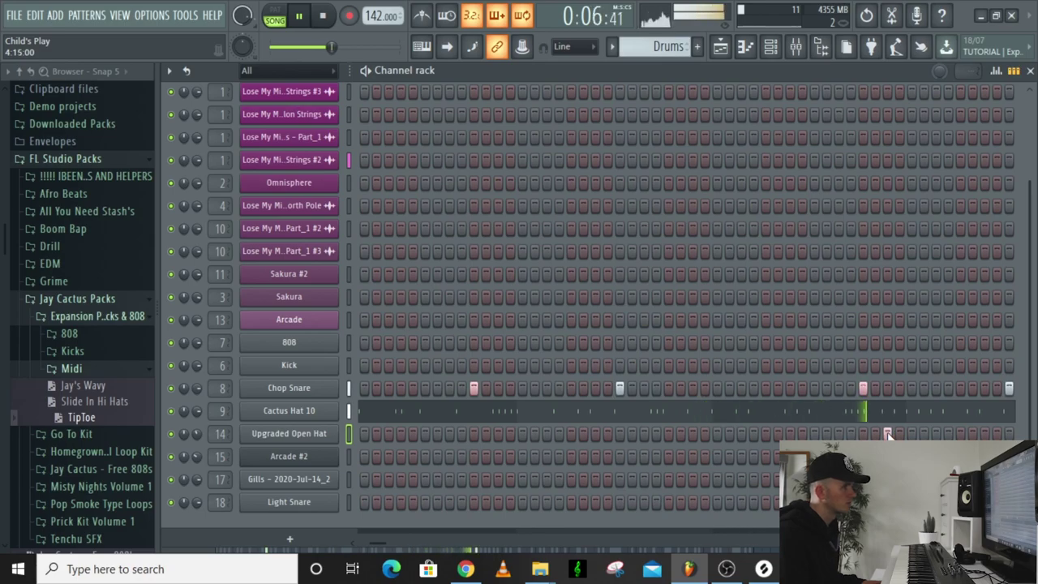
# Duplicate the two Upgraded Open Hat notes in the piano roll into bars 5 to 8.
pyautogui.press('F7')
pyautogui.press('space')
pyautogui.moveTo(266, 304); pyautogui.dragTo(533, 313)
pyautogui.click(544, 354)
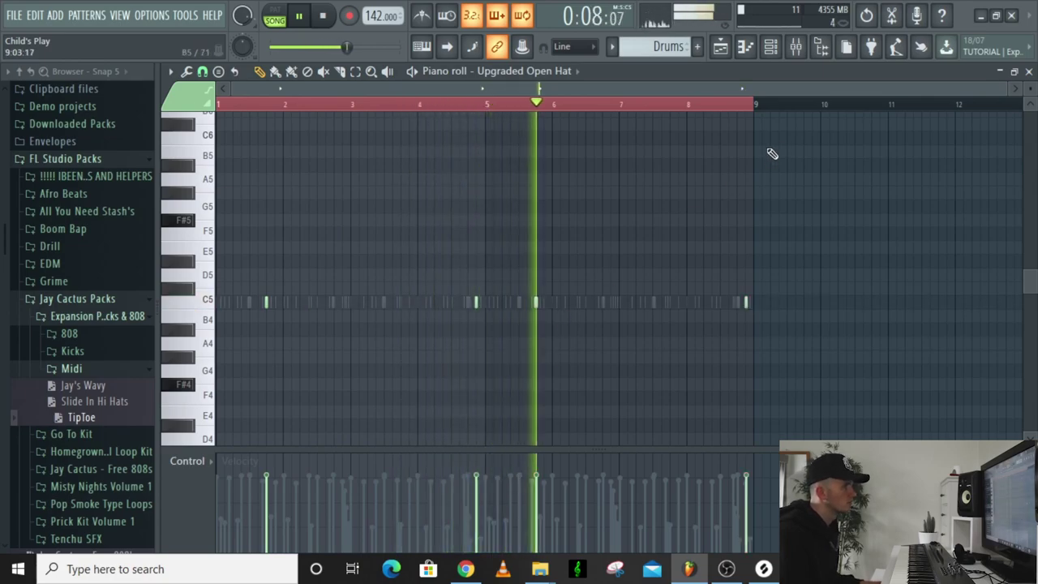
# Place an eight-step 808 note on E5 at the start of bar 1 in the 808's piano roll.
pyautogui.click(770, 47)
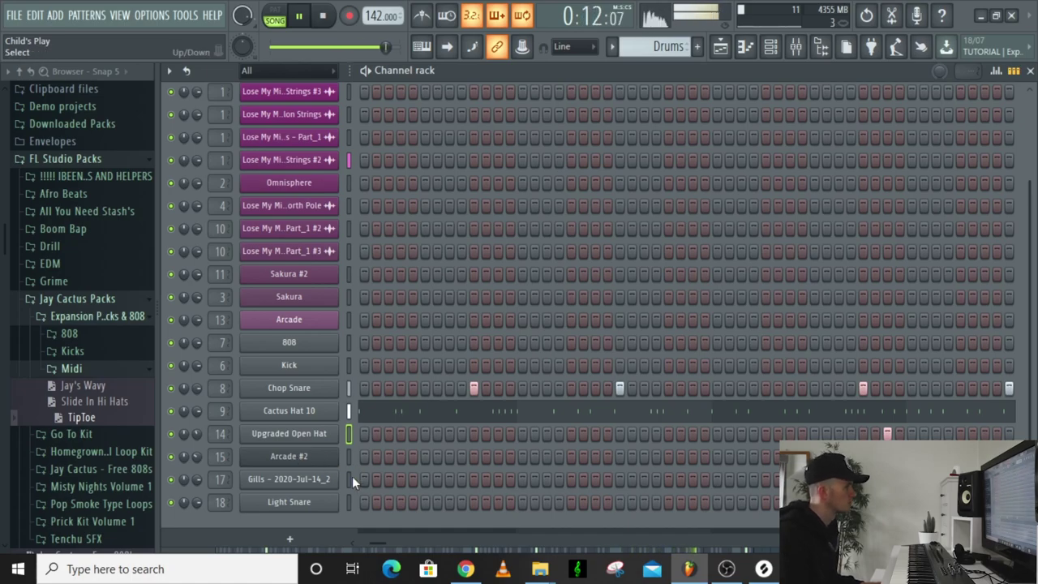
pyautogui.press('space')
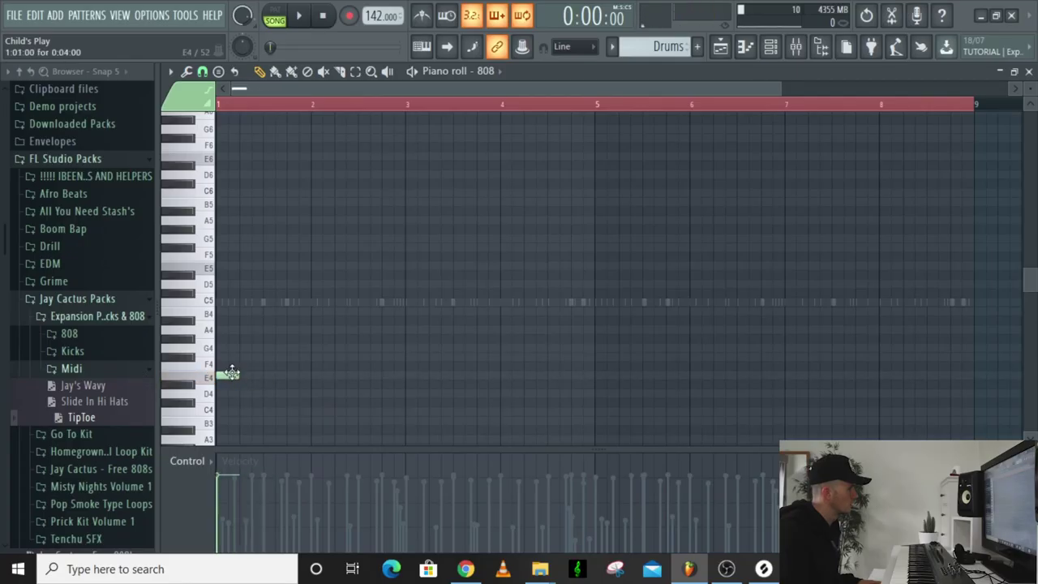
pyautogui.press('space')
pyautogui.moveTo(239, 264); pyautogui.dragTo(261, 262)
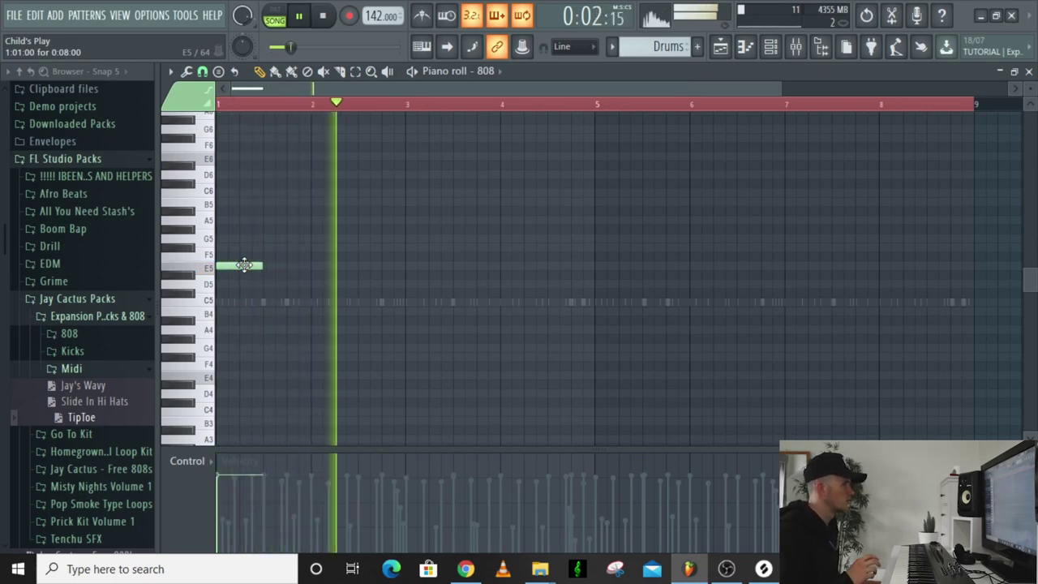
pyautogui.press('space')
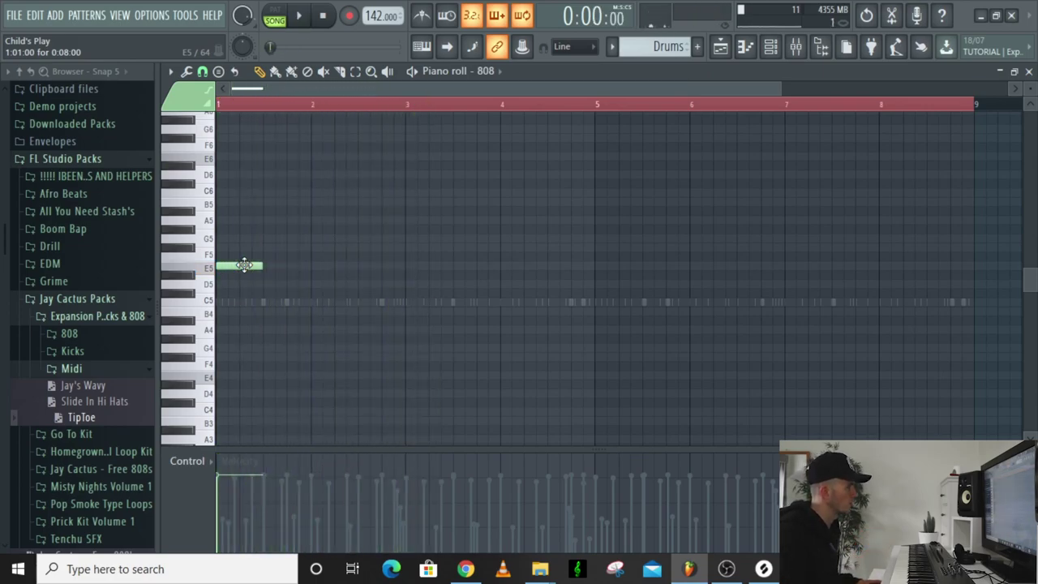
# Add a second 808 note on E5 at bar 2 step 5 and shorten it to four steps.
pyautogui.press('space')
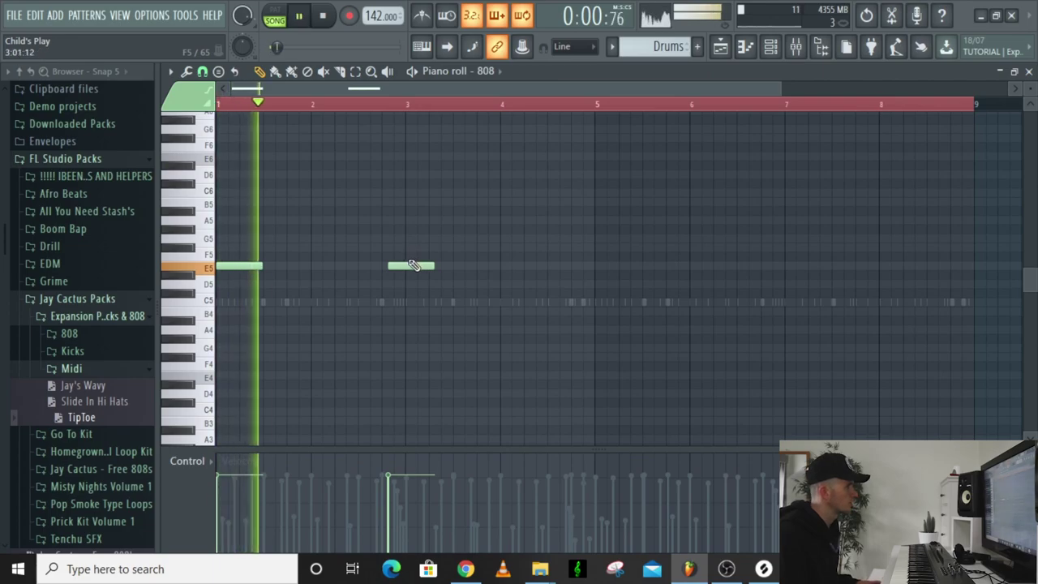
pyautogui.moveTo(414, 265); pyautogui.dragTo(360, 270)
pyautogui.press('space')
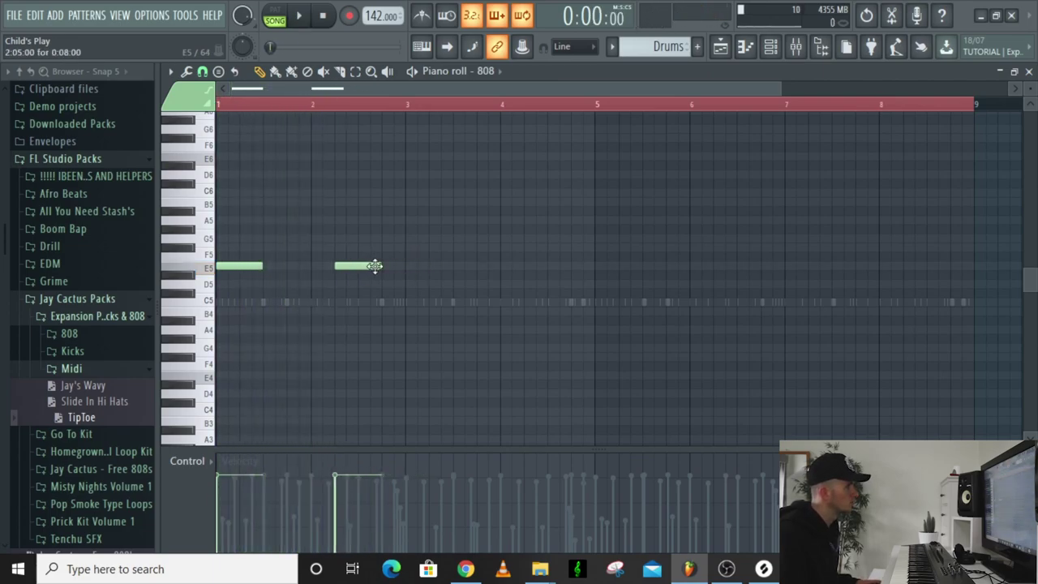
pyautogui.press('space')
pyautogui.moveTo(377, 265); pyautogui.dragTo(353, 266)
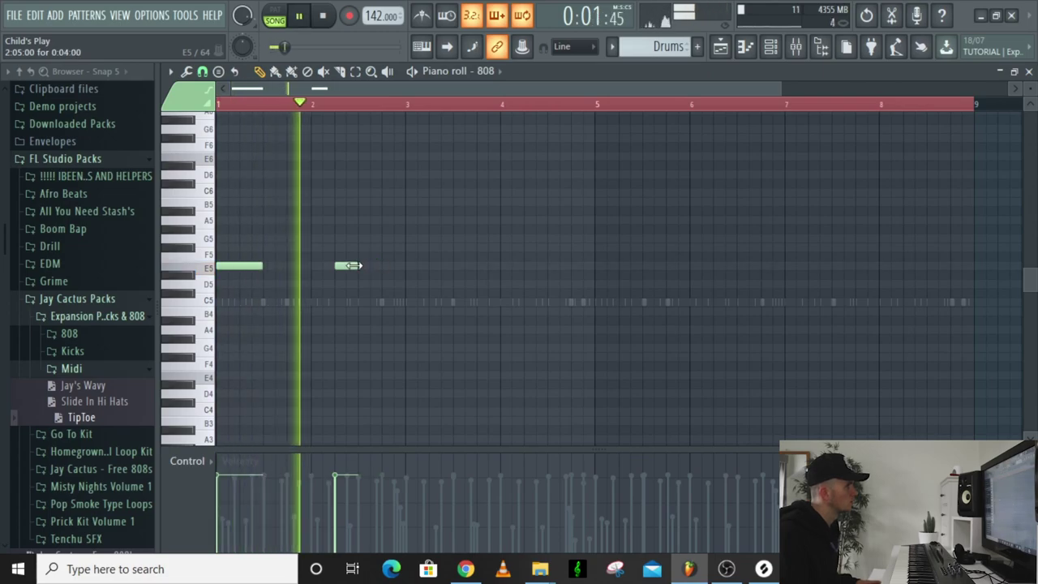
# Build a run of two-step E5 notes up to bar 3, ending in an eight-step note, with short A5, C6, B5 and G5 notes above.
pyautogui.press('space')
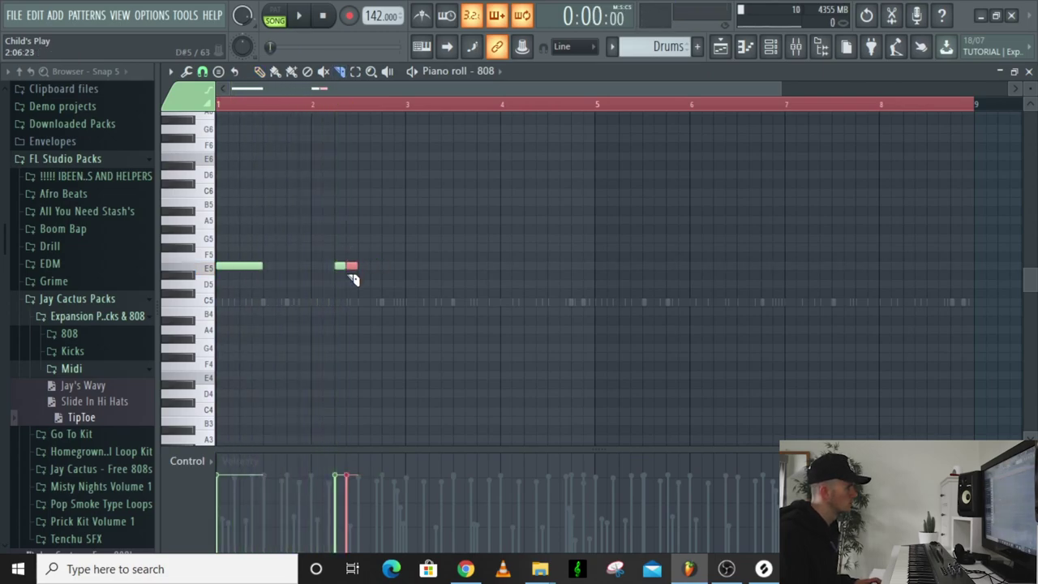
pyautogui.press('space')
pyautogui.click(360, 265)
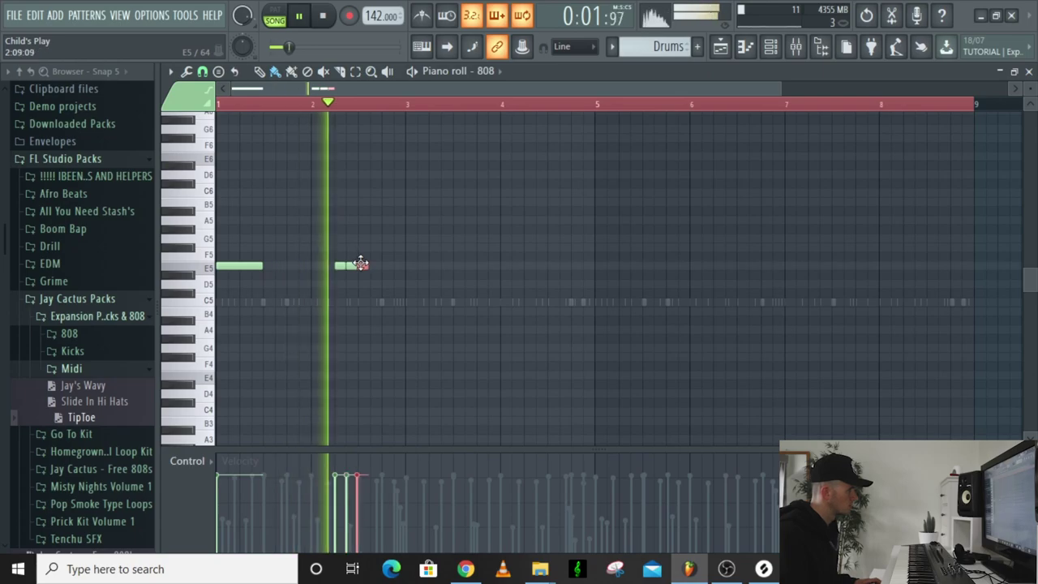
pyautogui.press('space')
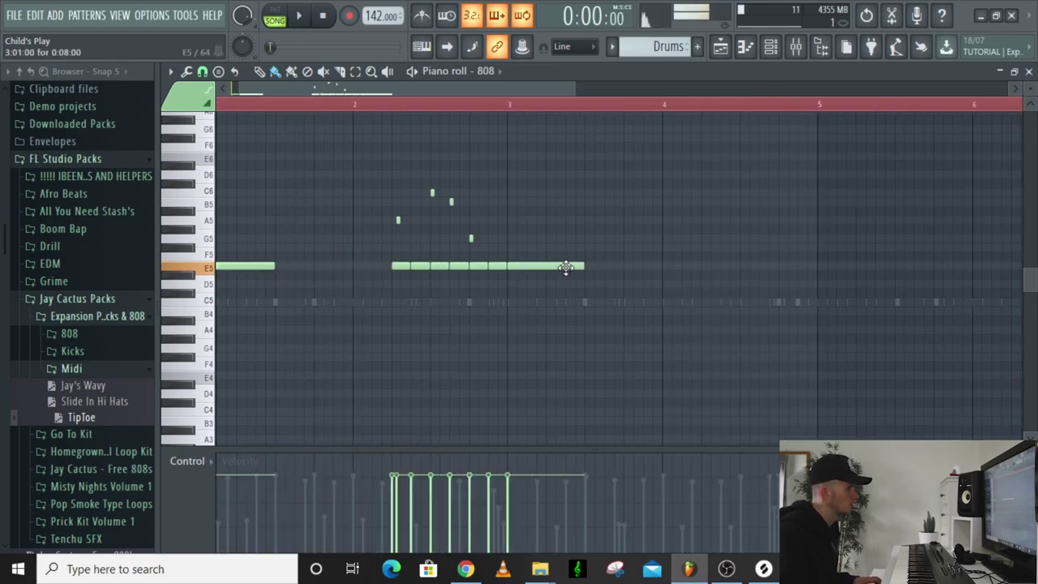
pyautogui.press('space')
pyautogui.scroll(-3, 503, 276)
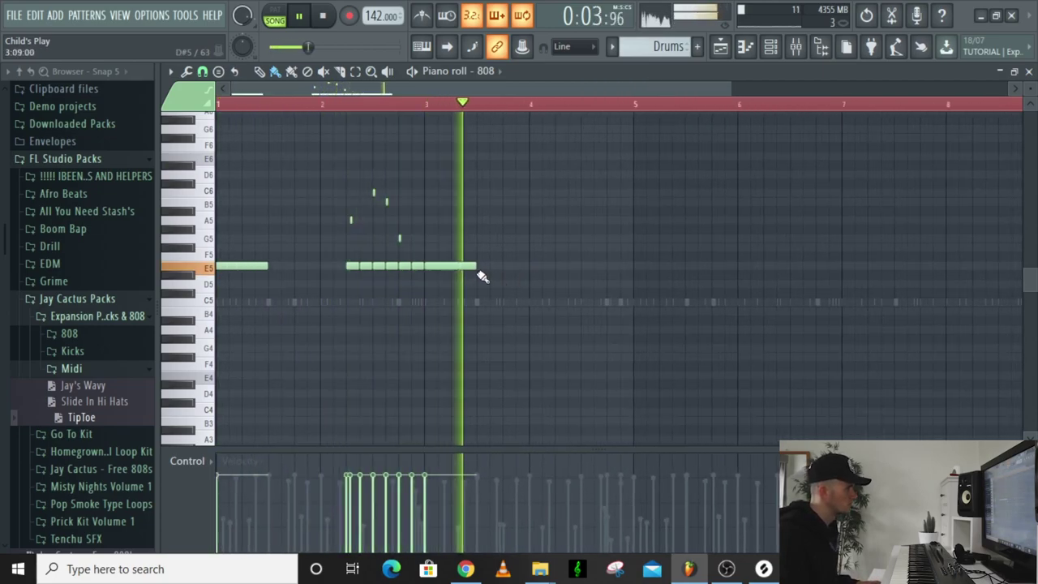
pyautogui.press('space')
pyautogui.scroll(-2, 364, 266)
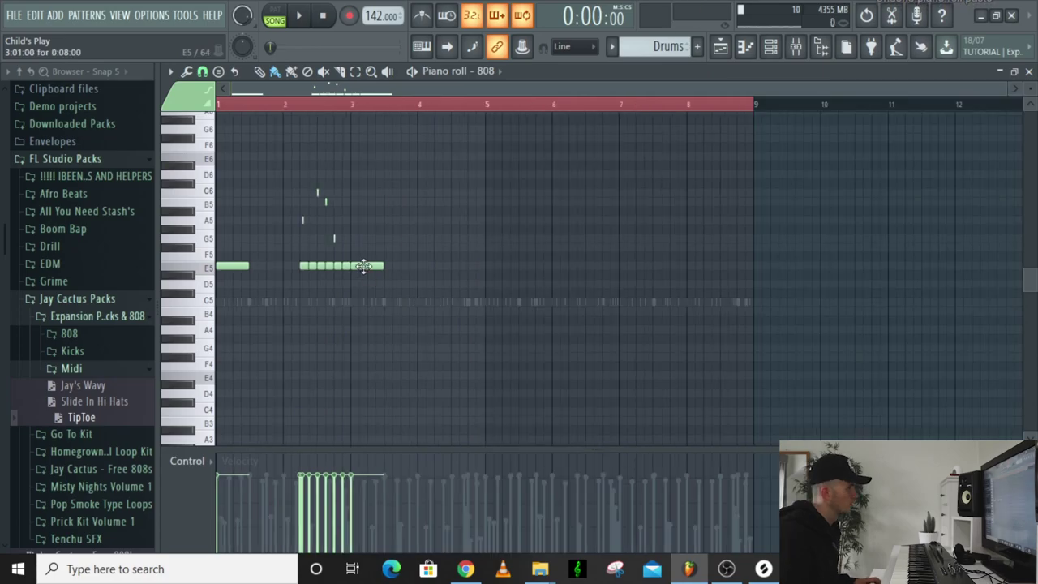
# Place an eight-step E5 note at bar 5 in the 808's piano roll and slice the E5 note before it into two four-step notes.
pyautogui.click(493, 266)
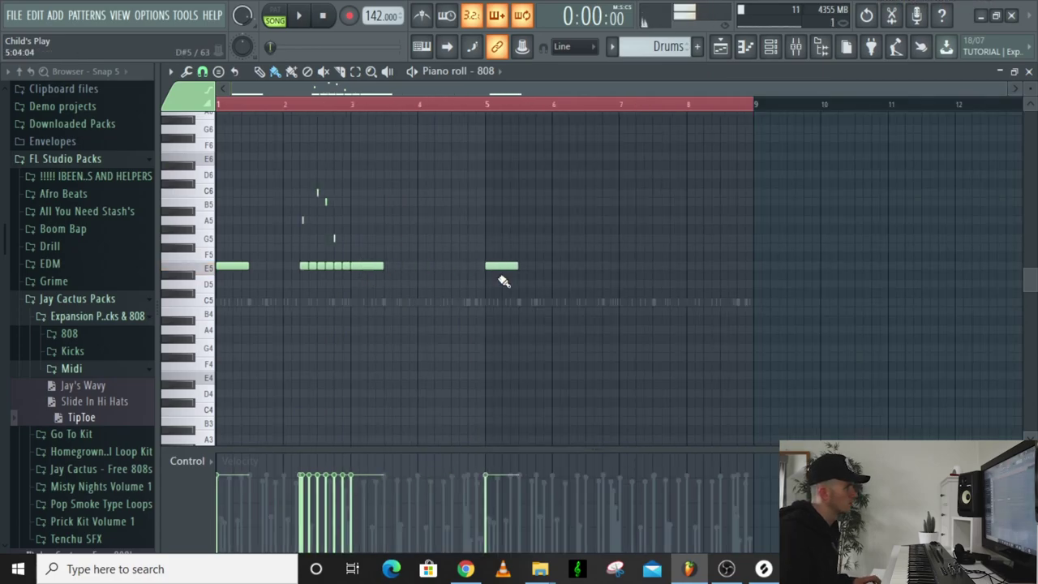
pyautogui.scroll(3, 502, 281)
pyautogui.click(424, 267)
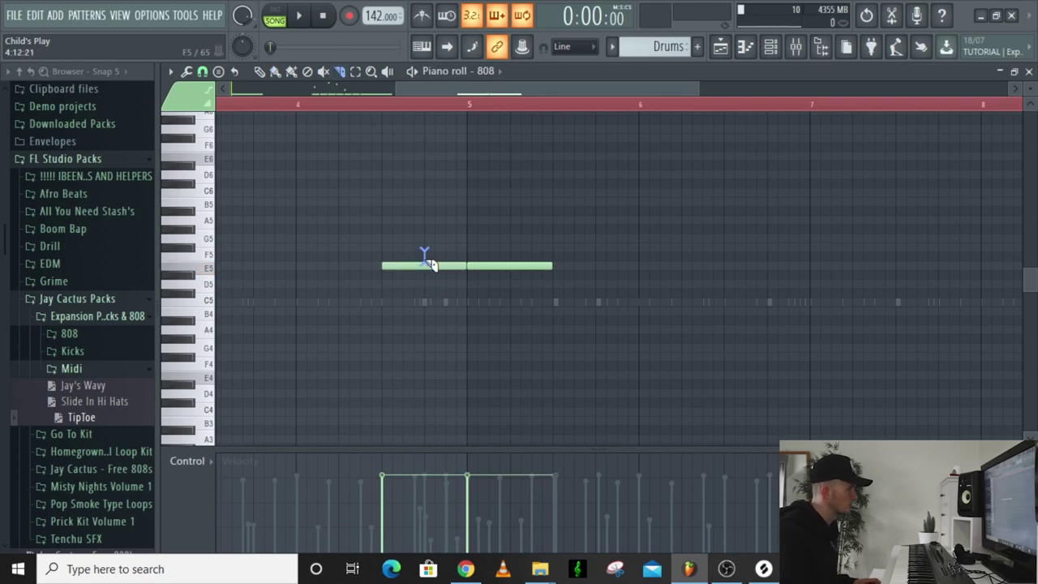
pyautogui.scroll(-3, 430, 278)
# Play back the 808 pattern with the rest of the beat to check its E5 notes and slides.
pyautogui.press('space')
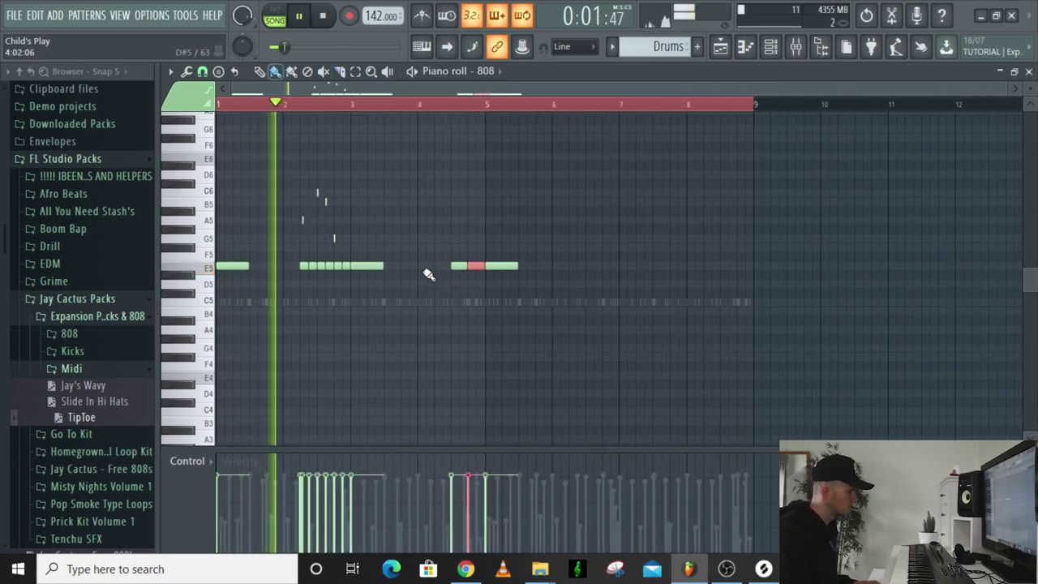
pyautogui.scroll(1, 458, 280)
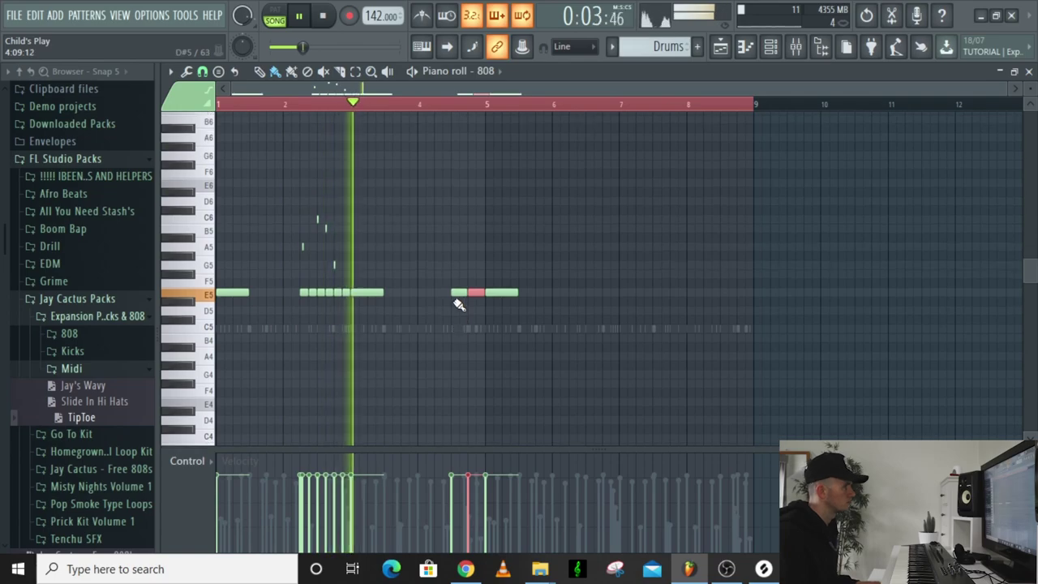
pyautogui.press('space')
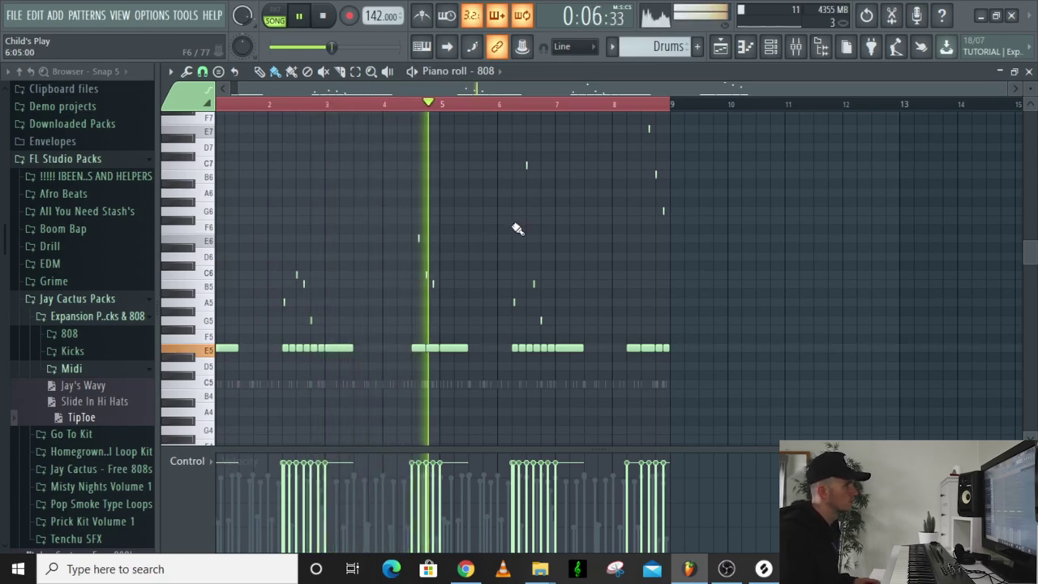
pyautogui.scroll(1, 558, 246)
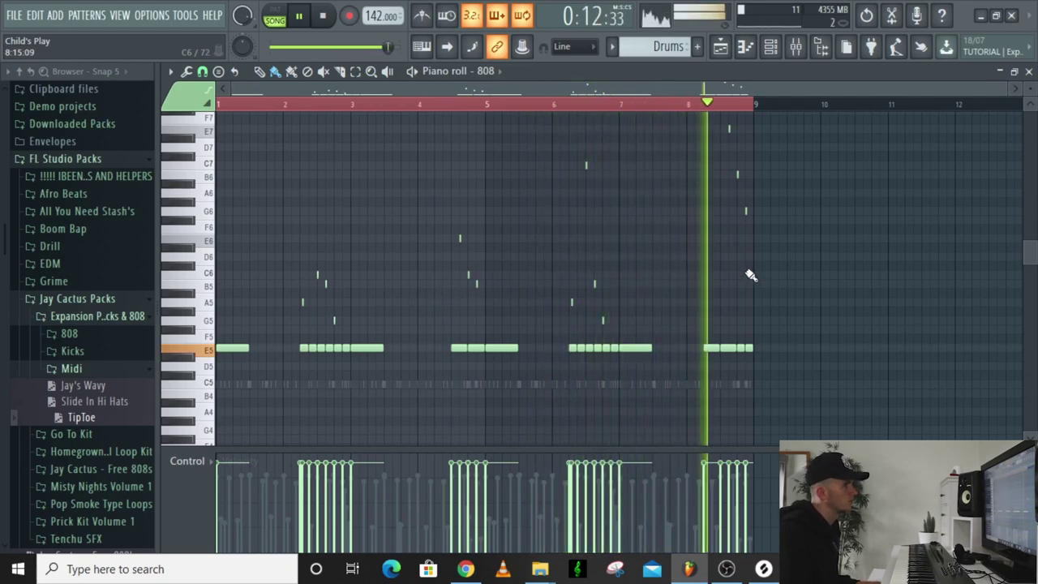
# Record an eight-bar kick pattern live on the Kick channel over the beat.
pyautogui.click(772, 49)
pyautogui.click(348, 365)
pyautogui.press('space')
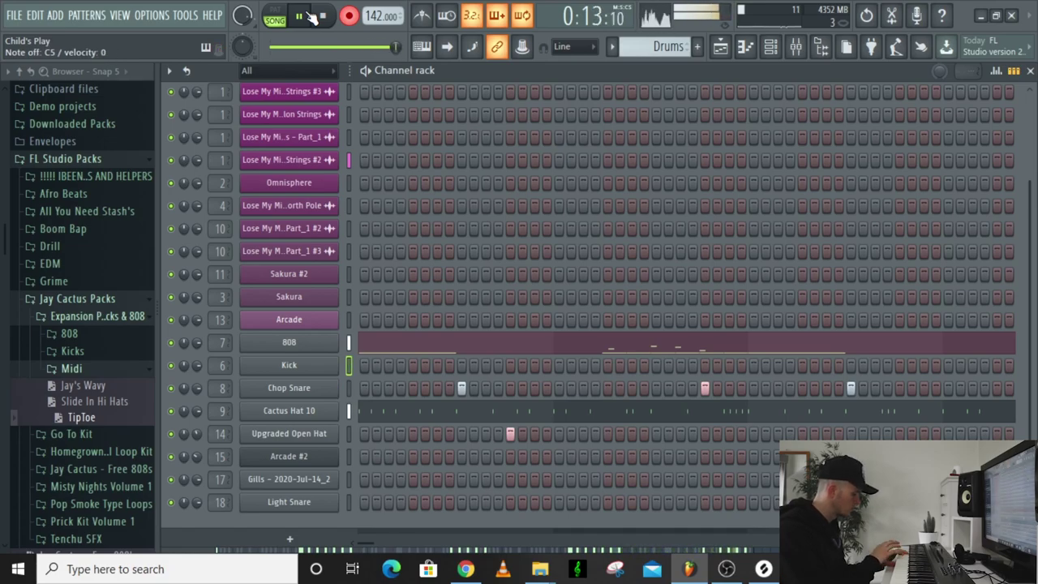
pyautogui.click(322, 17)
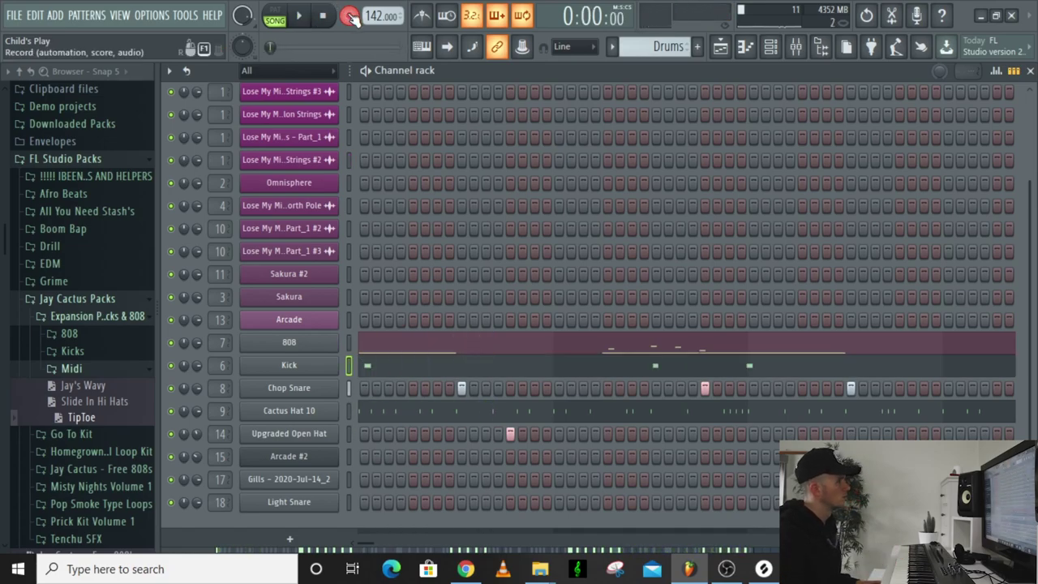
# Play back the recorded Kick notes in the piano roll, select them all and raise their velocity slightly.
pyautogui.press('F7')
pyautogui.press('space')
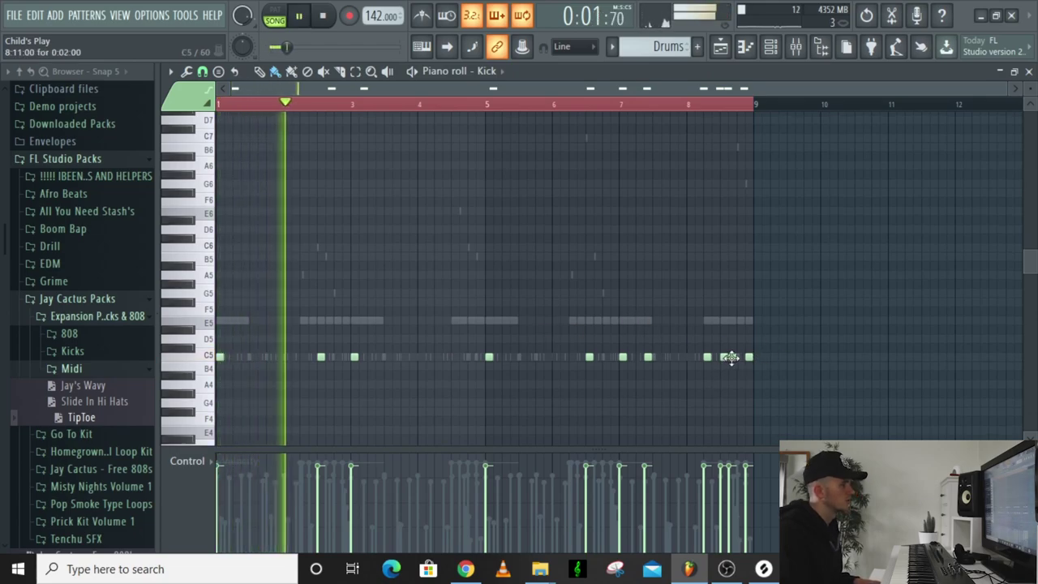
pyautogui.hotkey('ctrl', 'a')
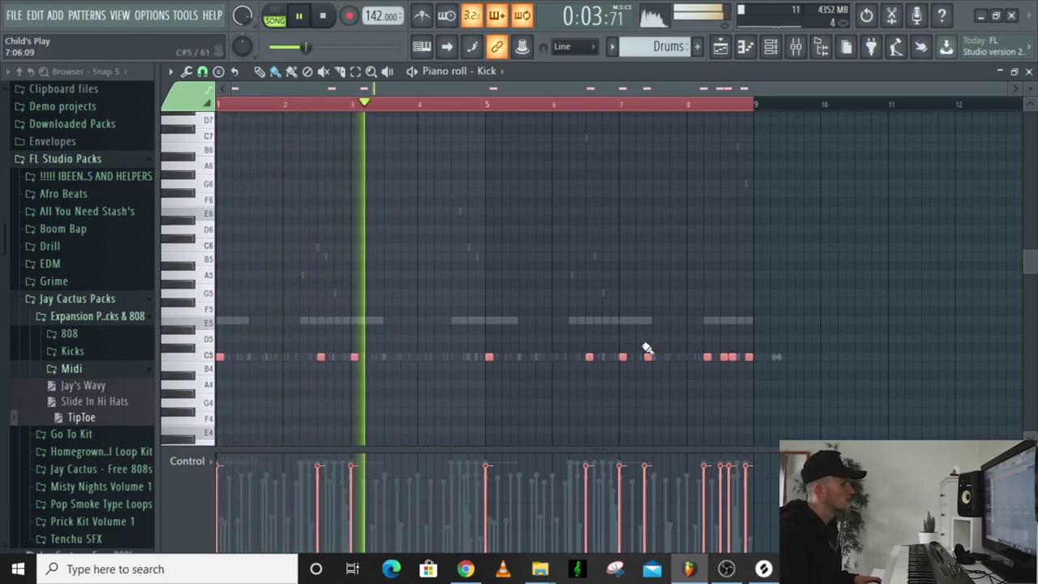
pyautogui.click(637, 309)
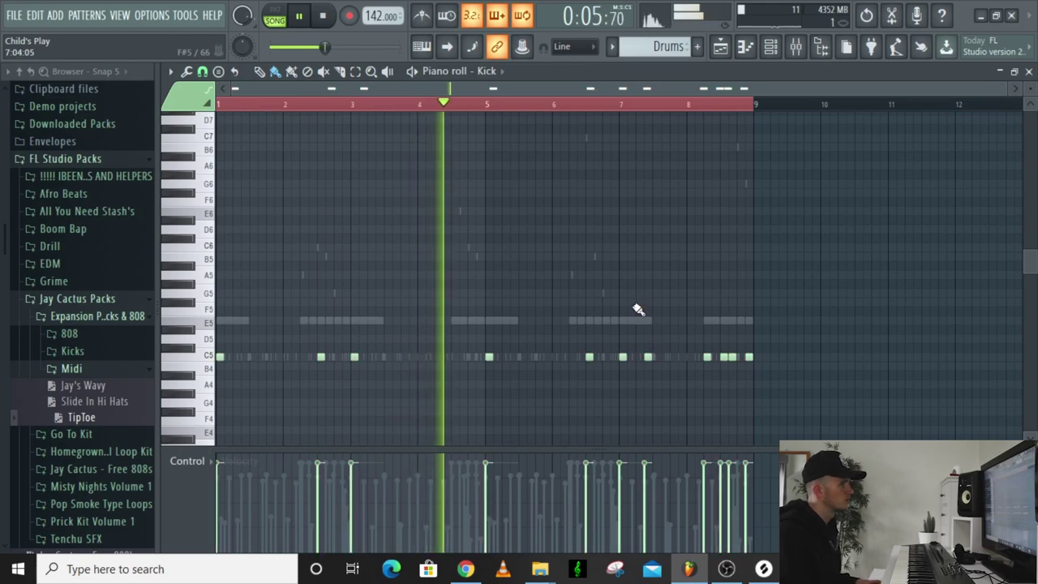
pyautogui.scroll(-1, 641, 306)
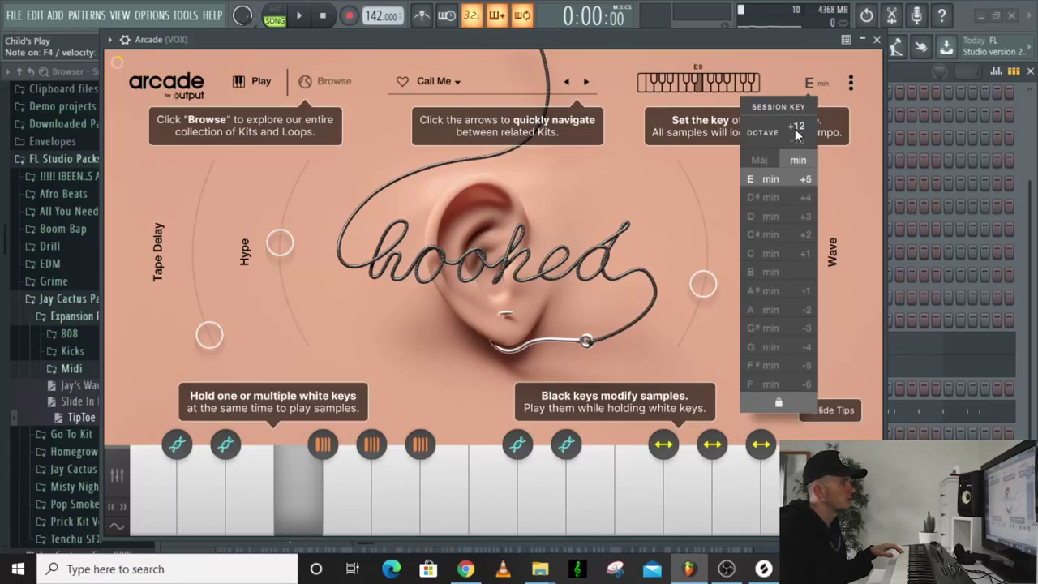
# Record the Arcade vocal kit live over the beat and lower the Arcade channel's volume.
pyautogui.click(877, 40)
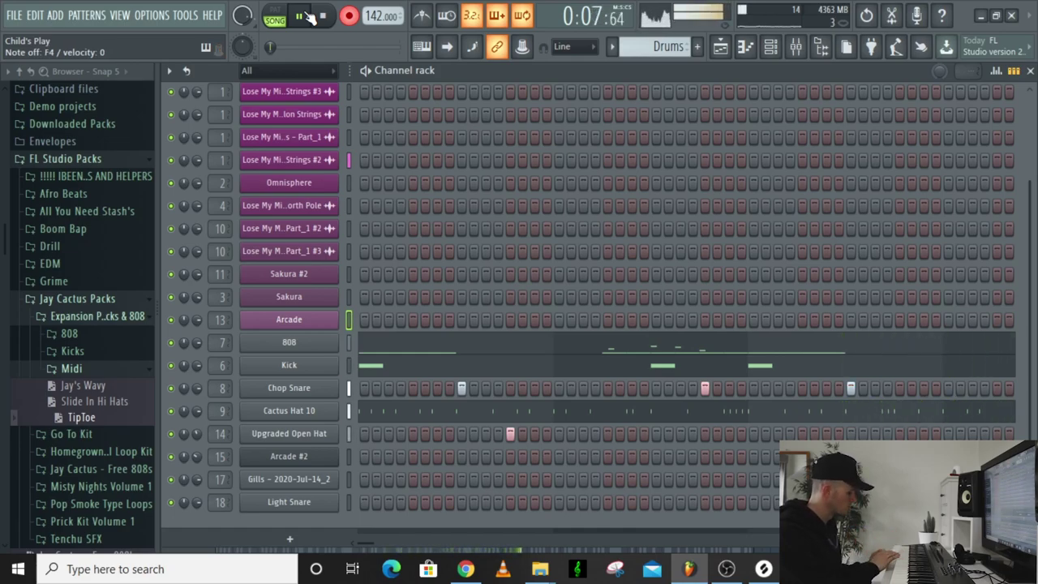
pyautogui.click(305, 16)
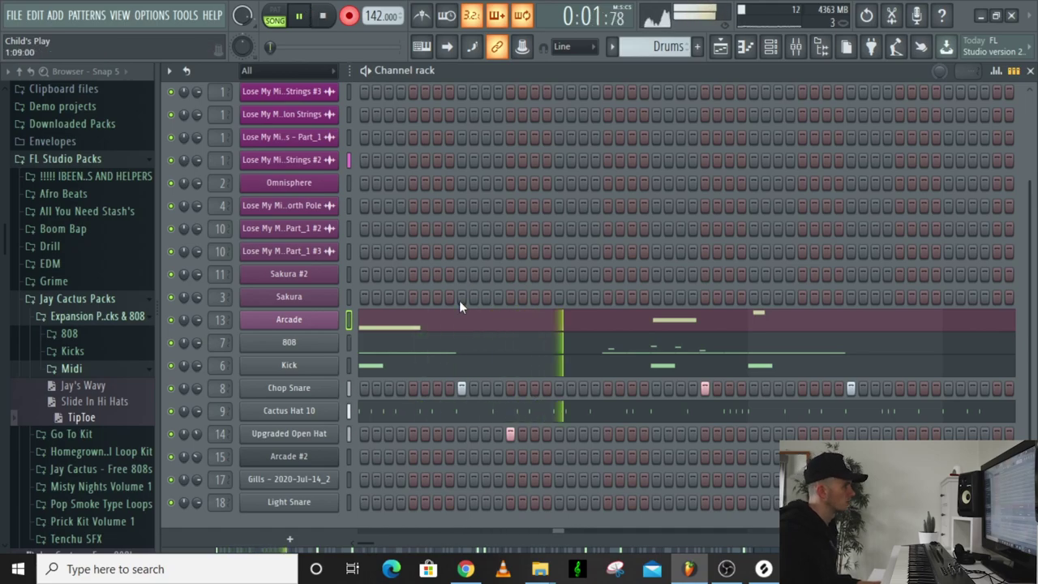
pyautogui.moveTo(196, 319); pyautogui.dragTo(196, 341)
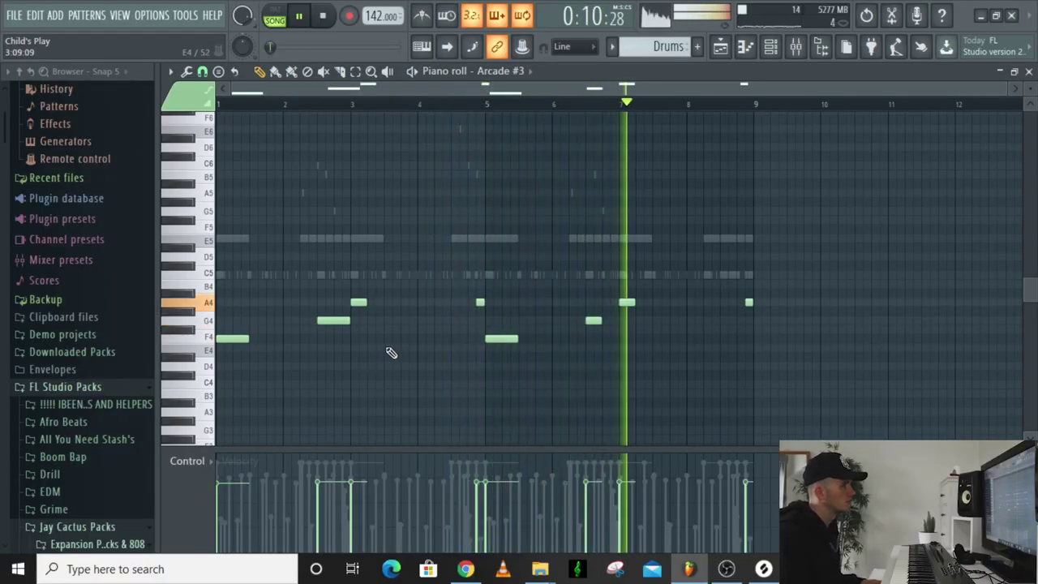
# Play back the Sakura melody in its piano roll against the beat, and return to the channel rack.
pyautogui.click(784, 50)
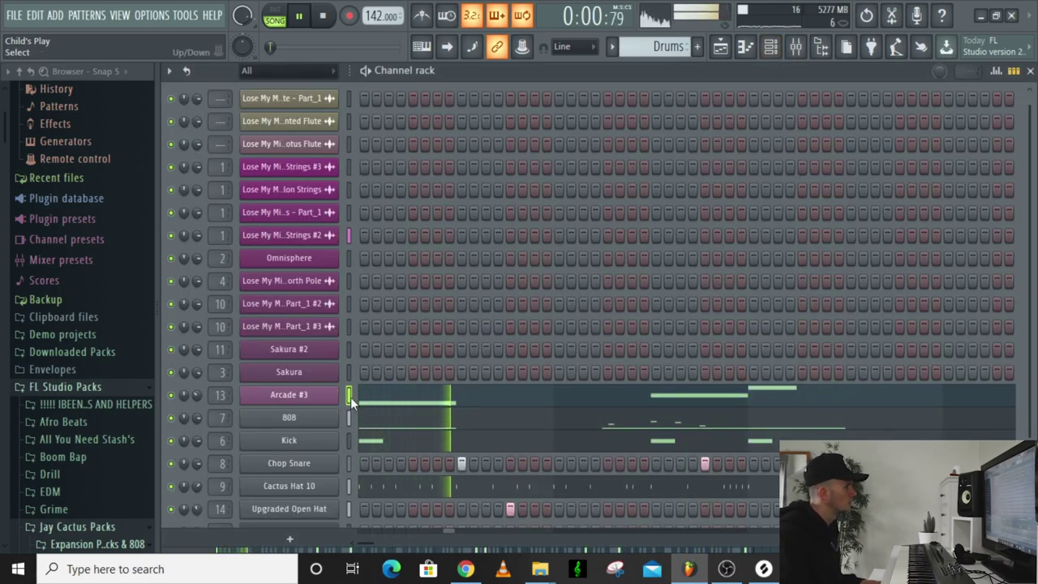
pyautogui.click(348, 373)
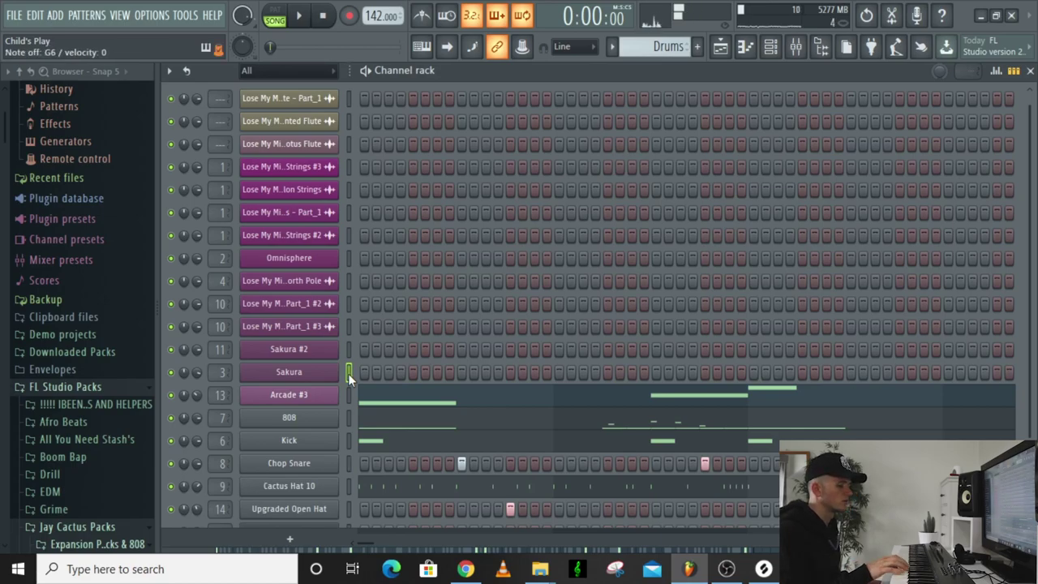
pyautogui.press('F7')
pyautogui.press('space')
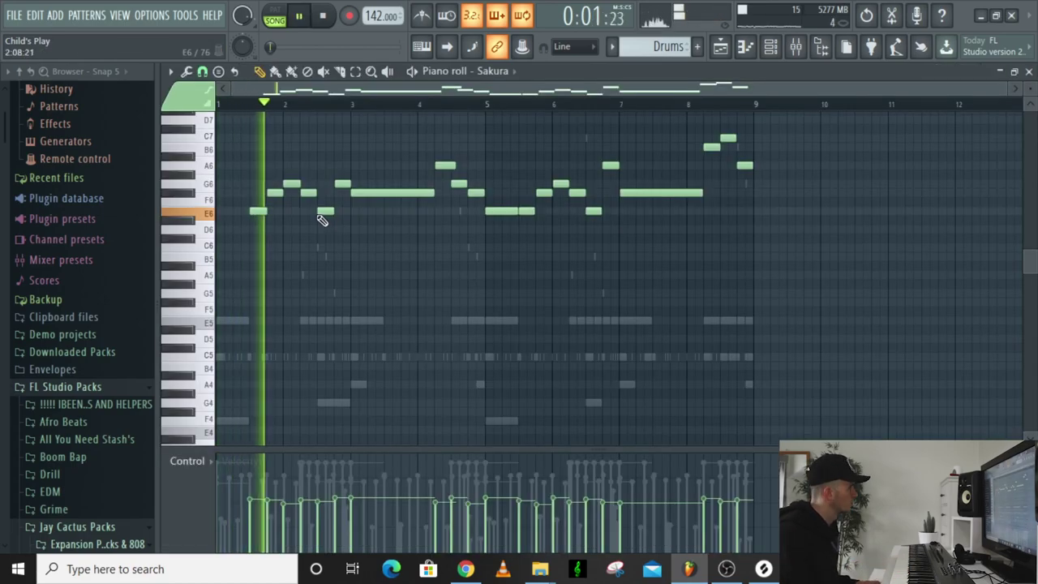
pyautogui.scroll(2, 322, 234)
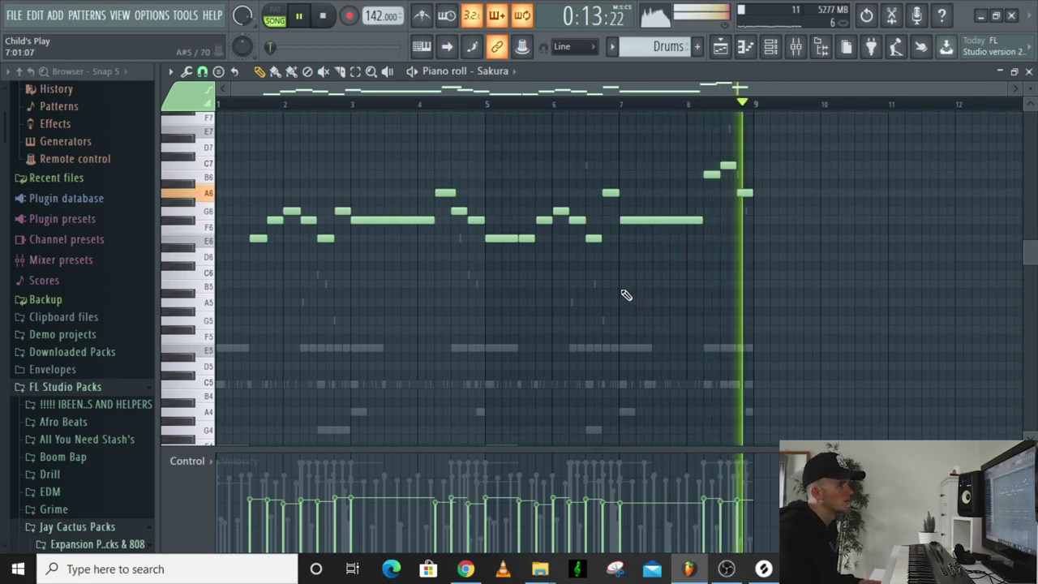
pyautogui.press('space')
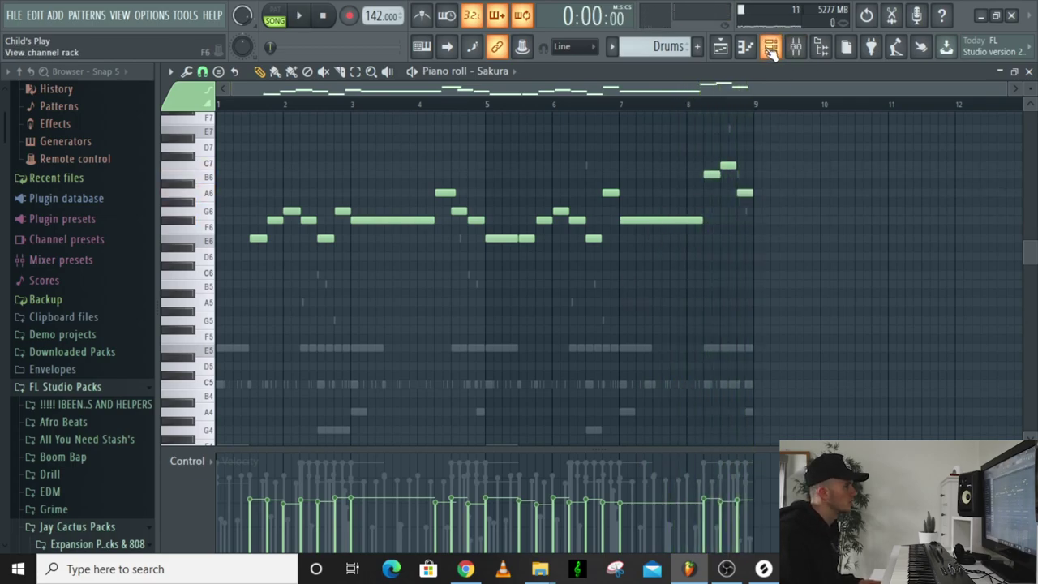
pyautogui.click(770, 50)
pyautogui.scroll(-2, 369, 429)
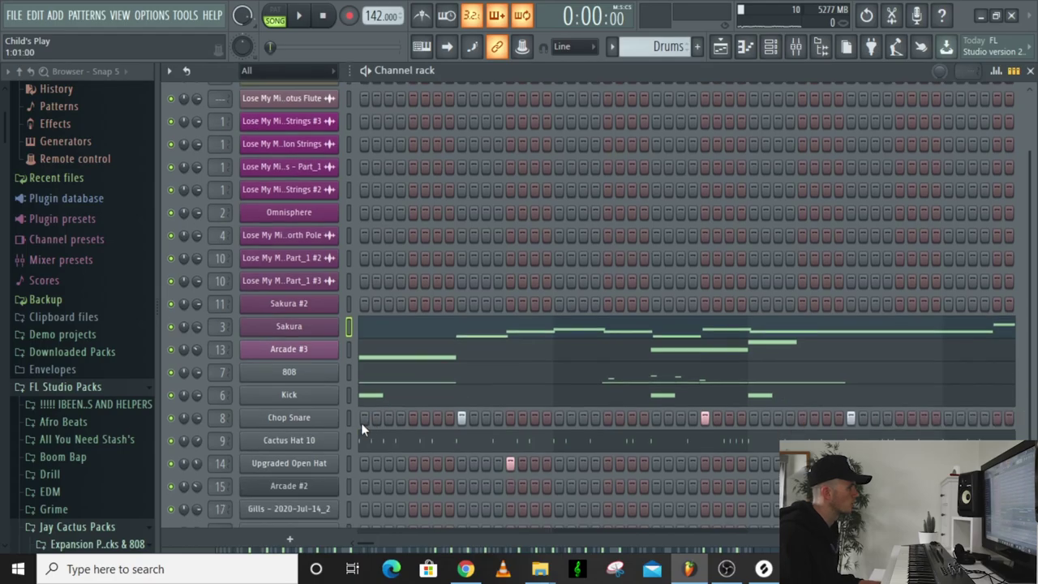
pyautogui.scroll(-1, 357, 438)
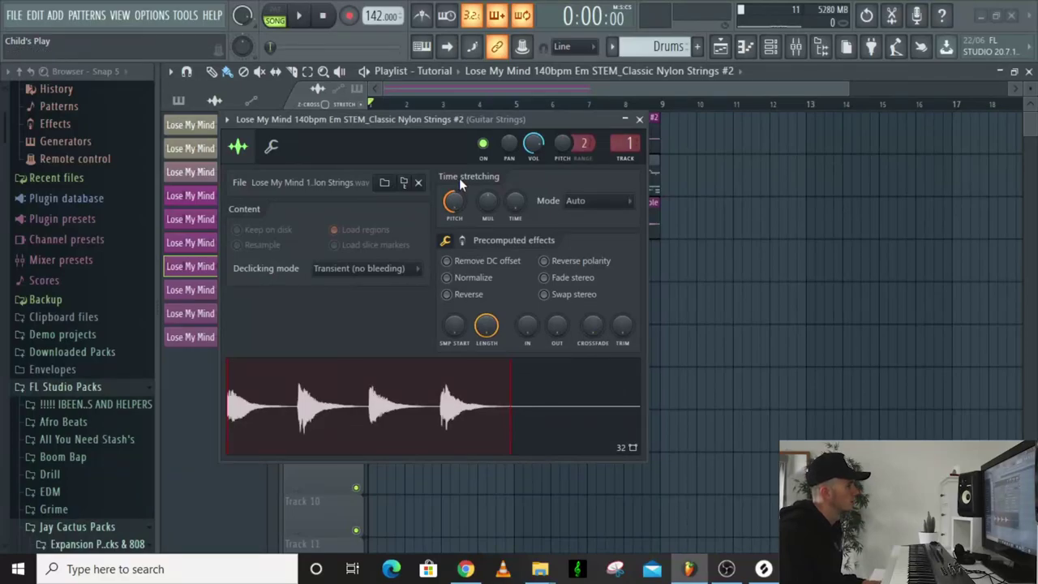
# Close the Classic Nylon Strings #2 sample settings and play the eight-bar loop in the playlist.
pyautogui.click(645, 119)
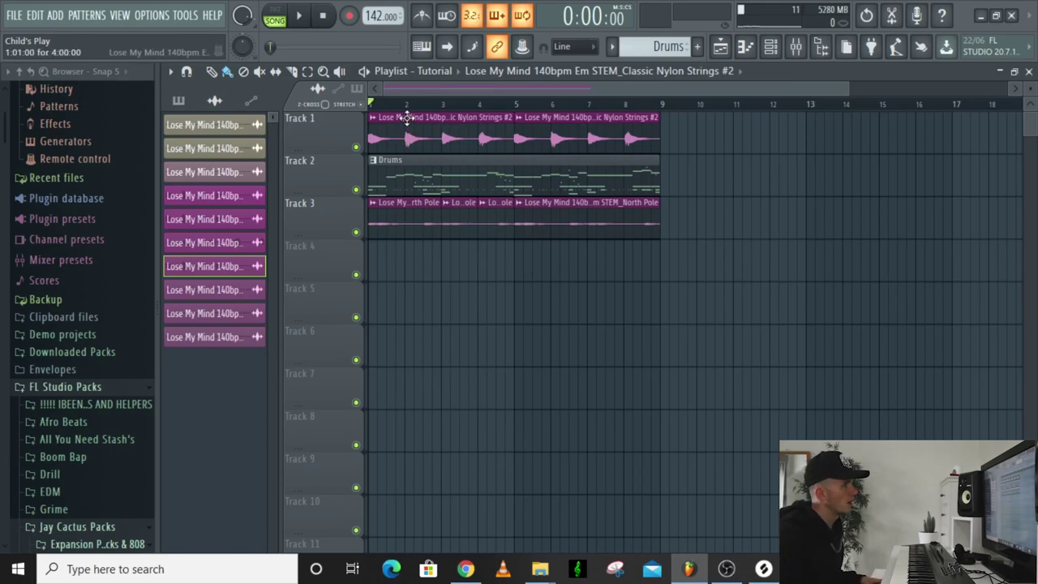
pyautogui.press('space')
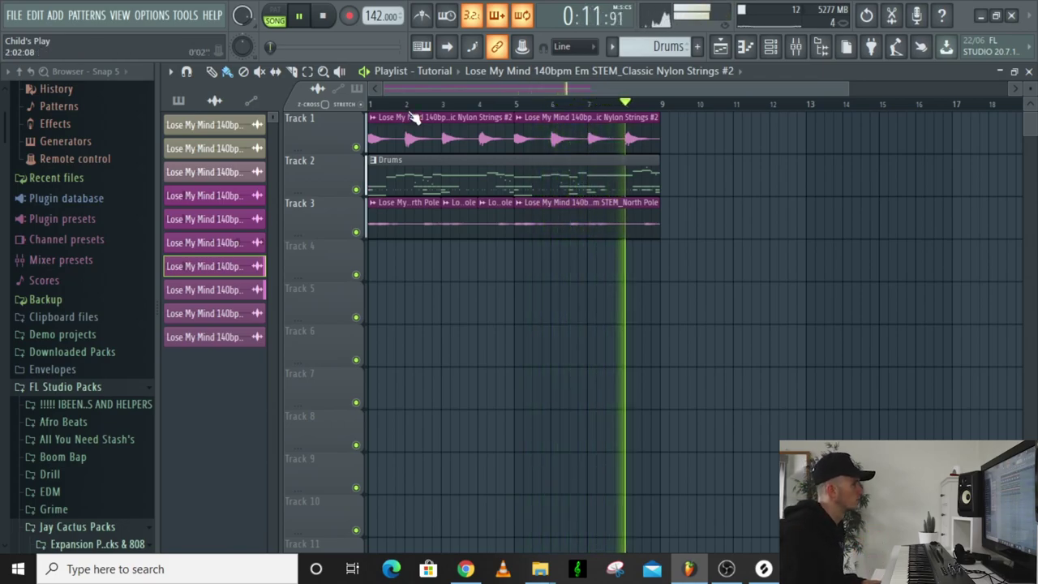
pyautogui.press('space')
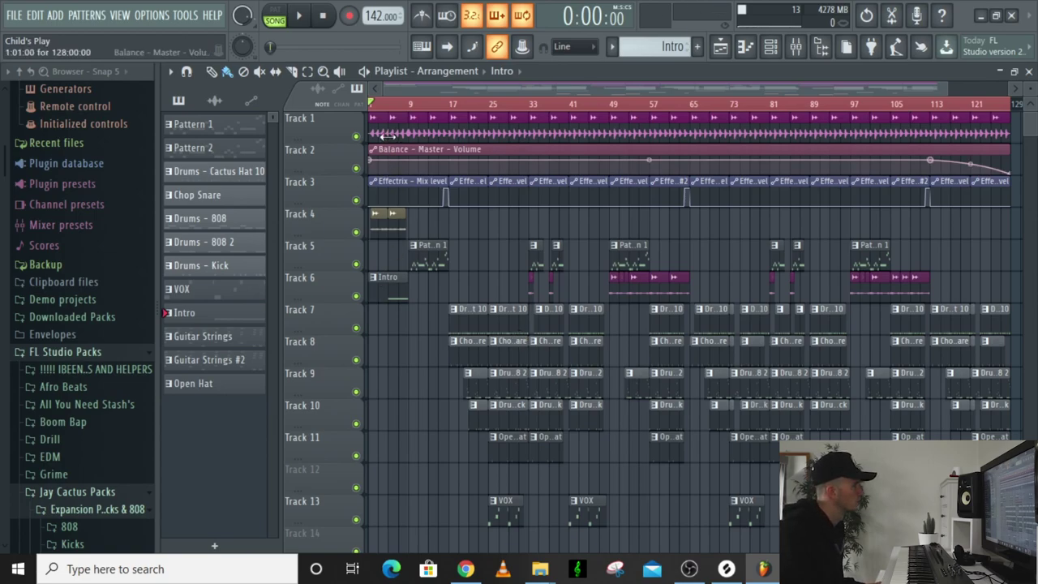
# Play the intro of the full arrangement and examine the sample settings of the Enchanted Flute clip on Track 4.
pyautogui.scroll(5, 402, 117)
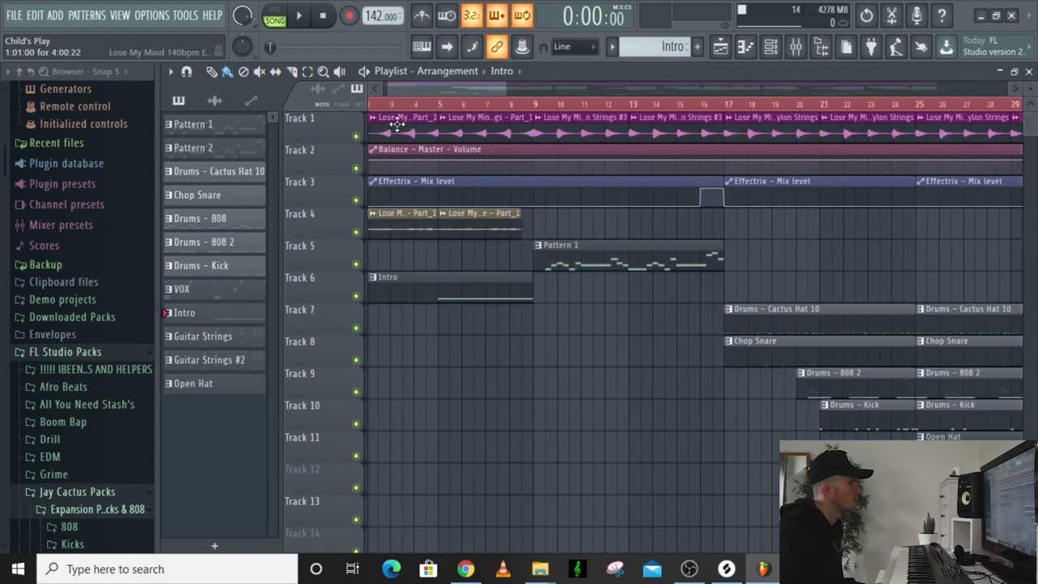
pyautogui.press('space')
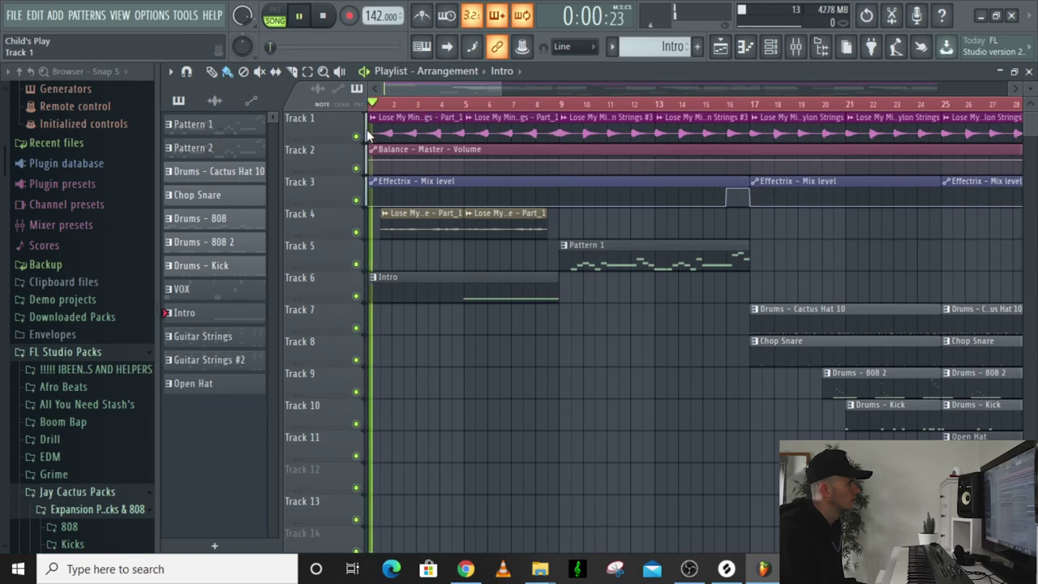
pyautogui.press('space')
pyautogui.doubleClick(427, 232)
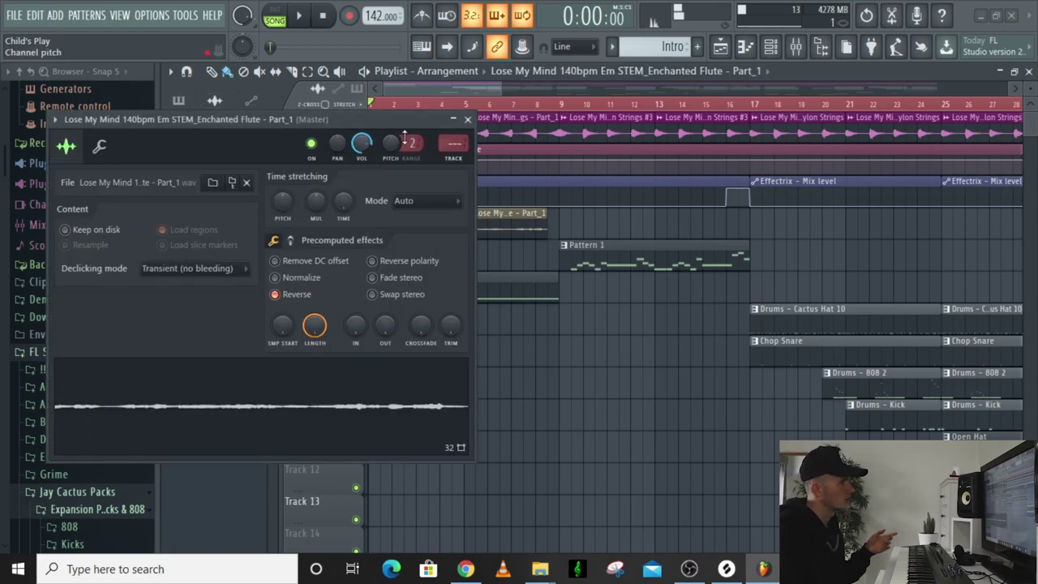
pyautogui.click(468, 120)
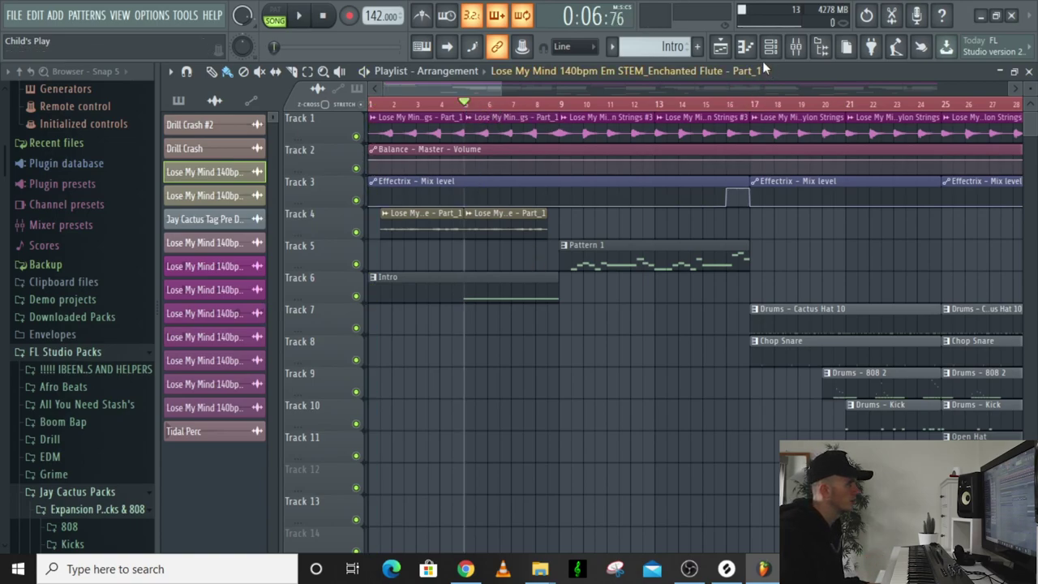
pyautogui.press('space')
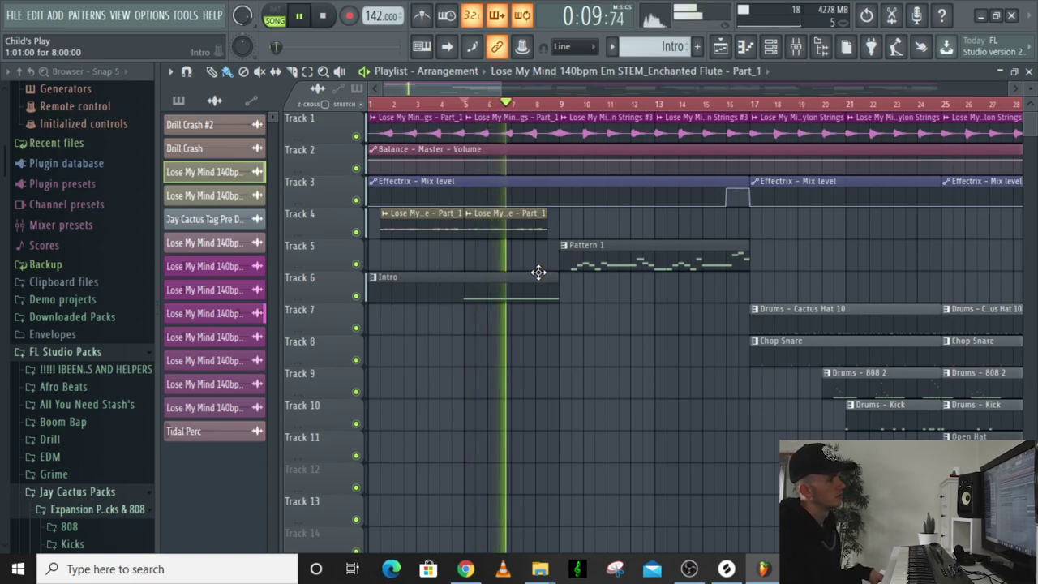
pyautogui.press('space')
# Examine the kits loaded in the Arcade and Arcade #2 plugins from the channel rack.
pyautogui.click(787, 47)
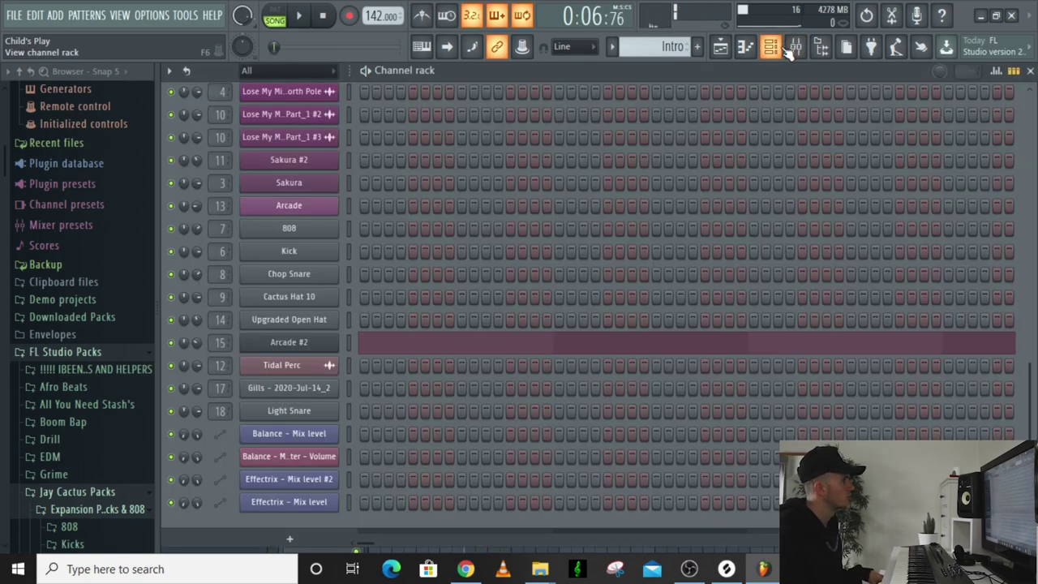
pyautogui.click(324, 209)
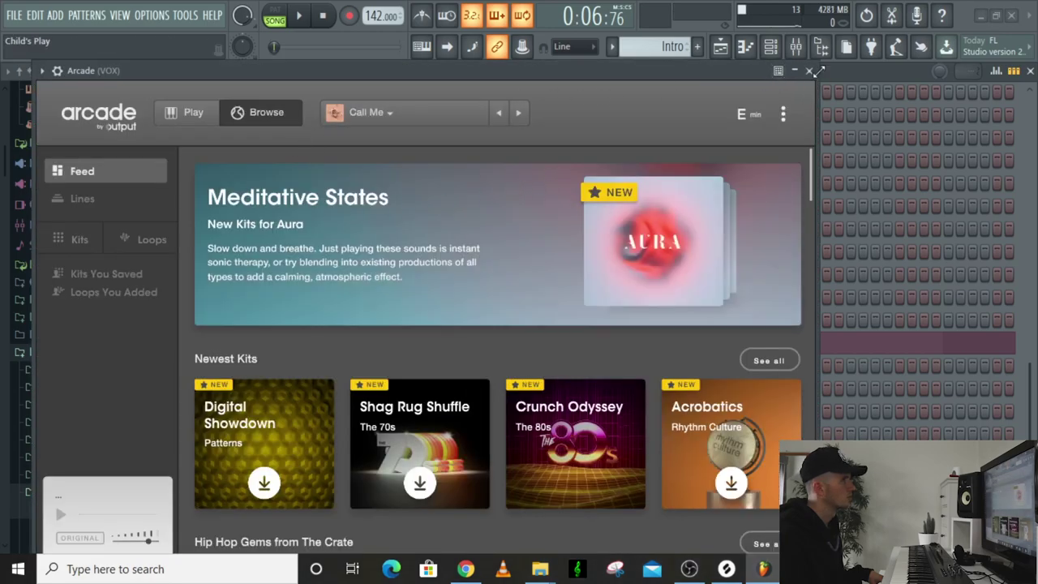
pyautogui.click(809, 70)
pyautogui.scroll(4, 342, 235)
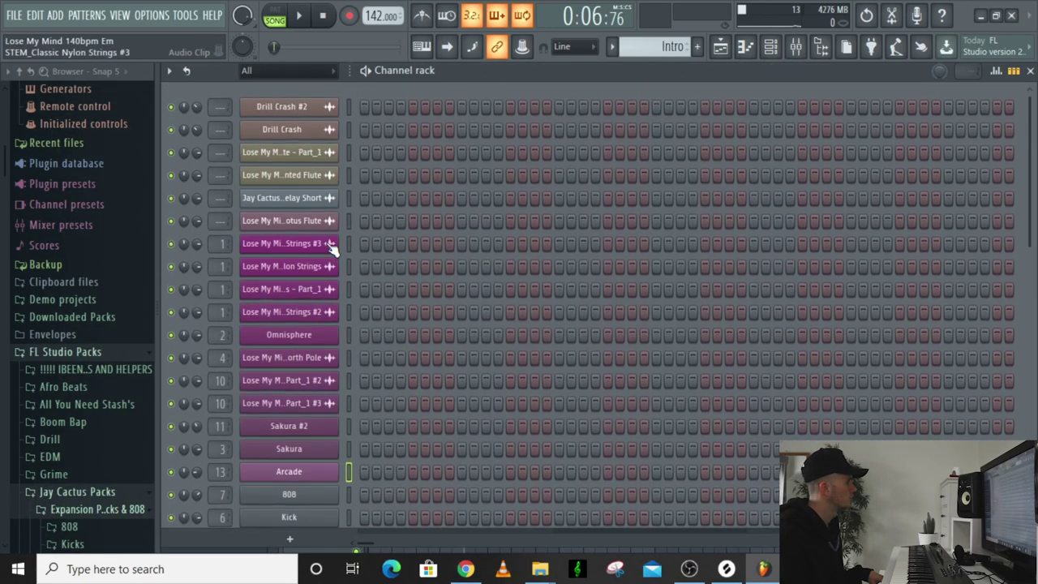
pyautogui.scroll(-5, 332, 248)
pyautogui.click(316, 344)
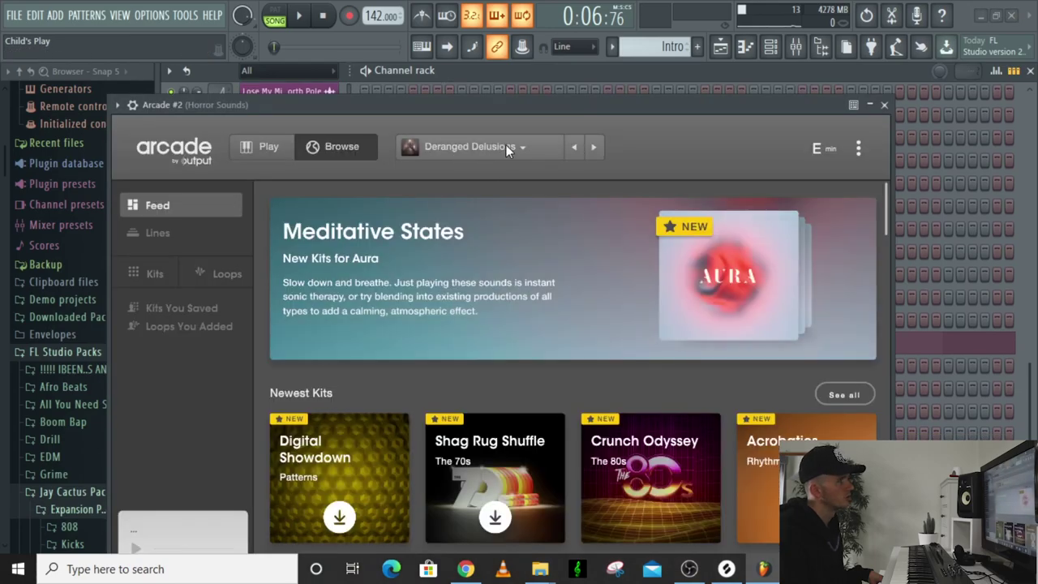
pyautogui.click(884, 106)
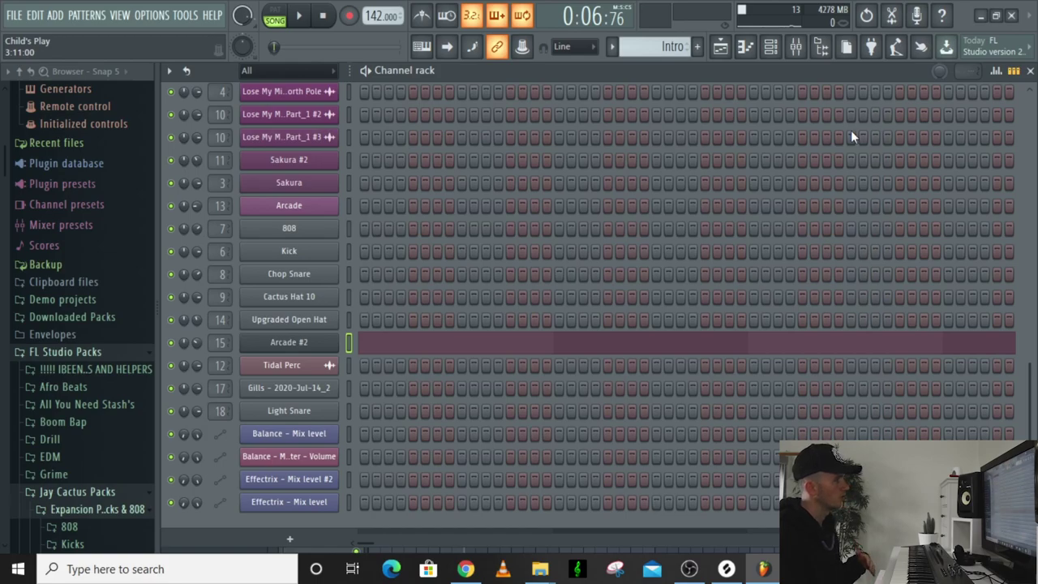
# Examine the preset loaded in the Sakura plugin from the channel rack, and return to the playlist.
pyautogui.scroll(2, 345, 253)
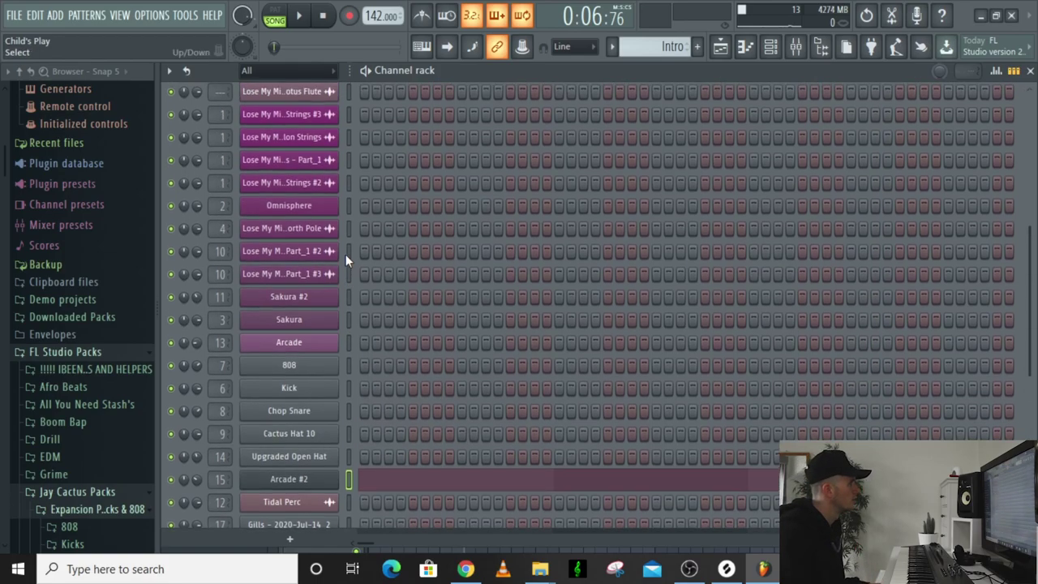
pyautogui.click(311, 326)
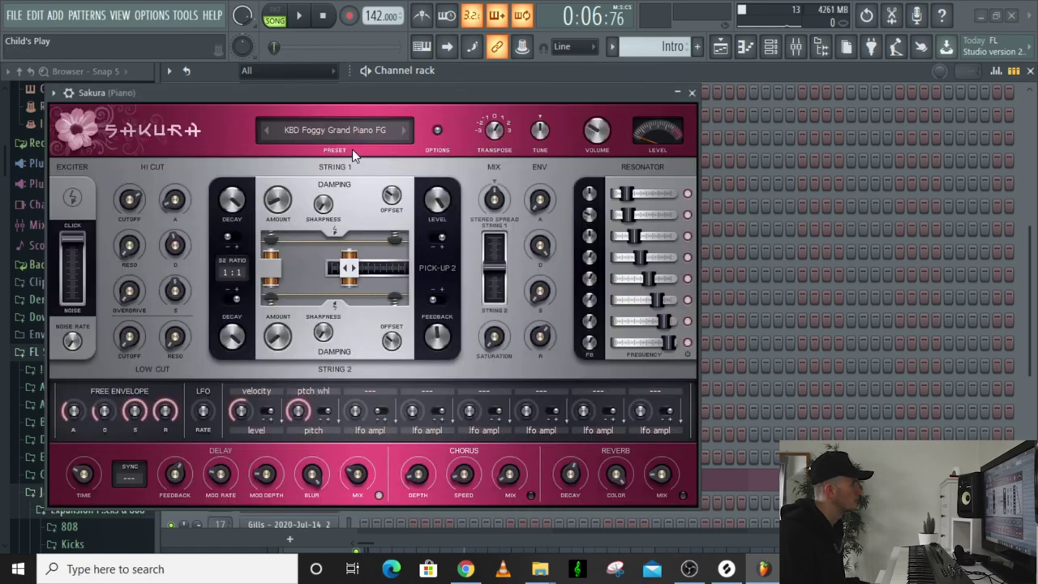
pyautogui.click(691, 94)
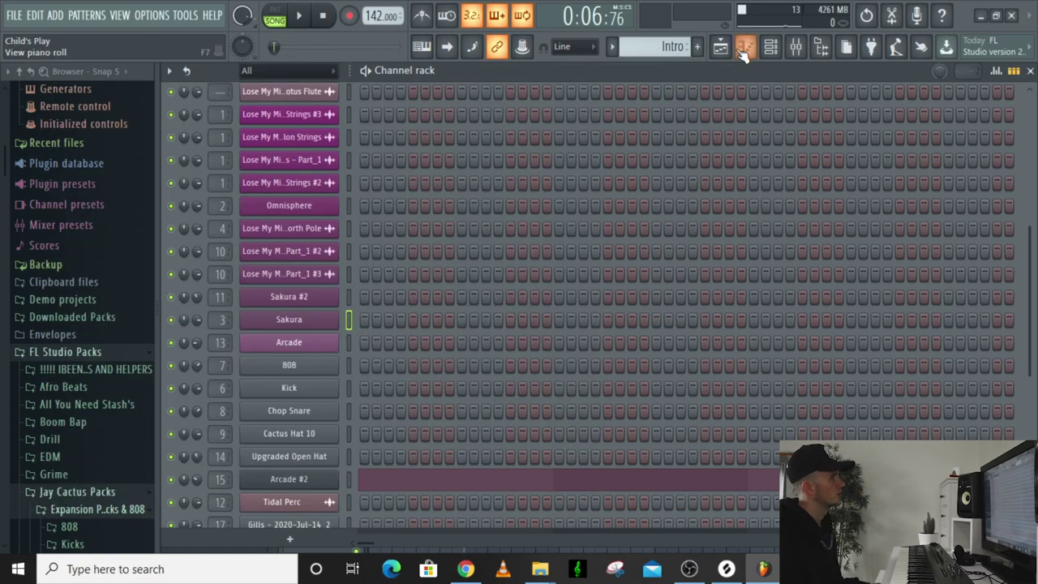
pyautogui.click(720, 46)
# Play the arrangement from the start and examine the intro and Pattern 1 melody sections up to bar 17.
pyautogui.scroll(-6, 480, 215)
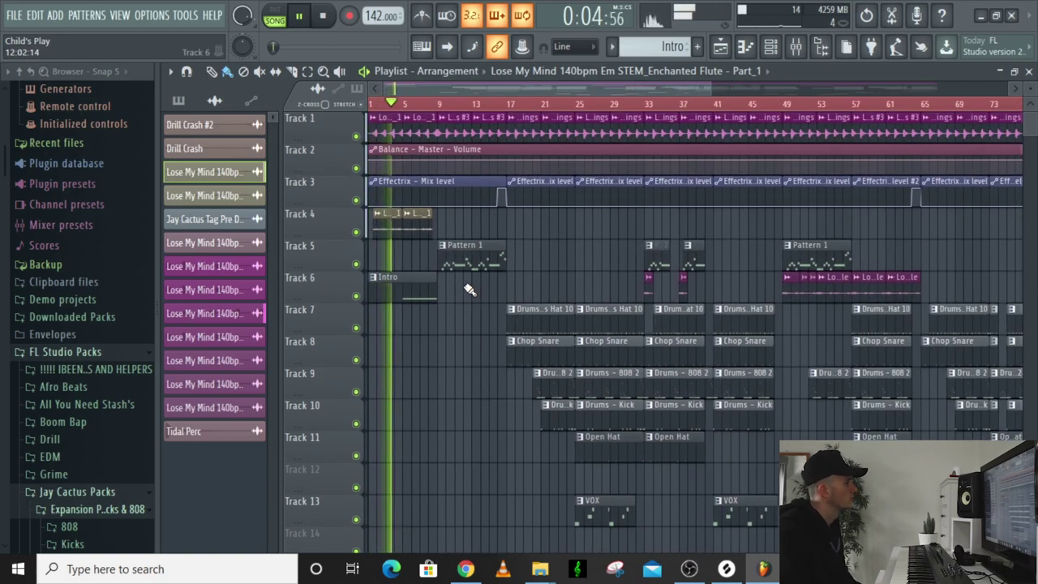
pyautogui.scroll(-1, 469, 290)
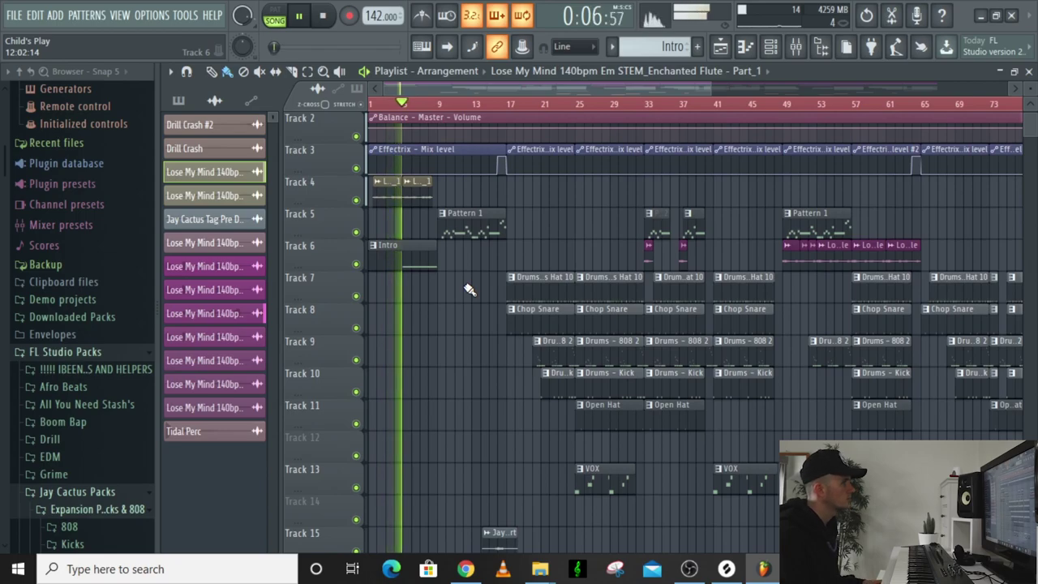
pyautogui.scroll(-2, 469, 290)
pyautogui.scroll(1, 469, 289)
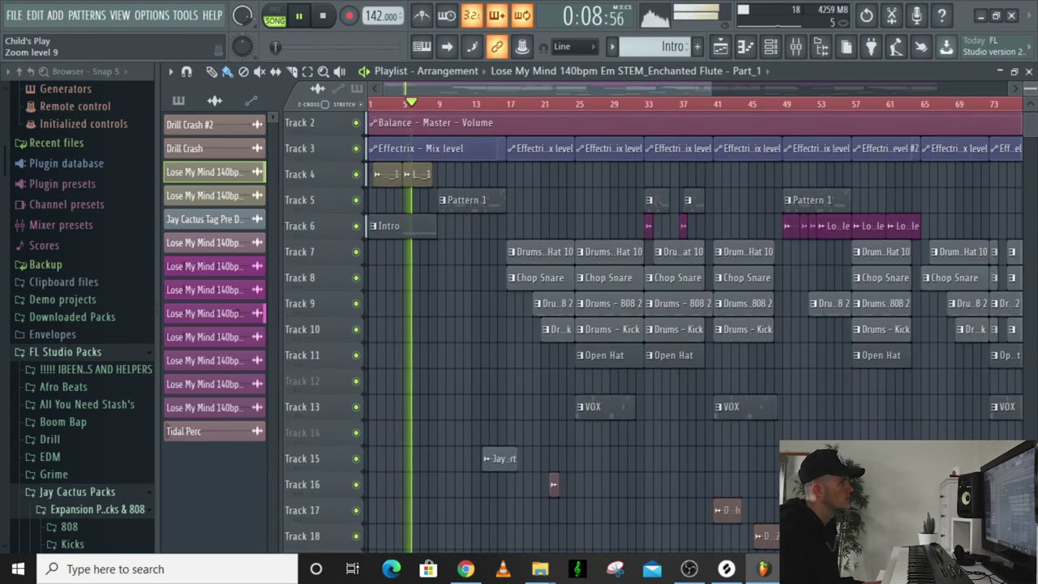
pyautogui.scroll(1, 468, 289)
pyautogui.scroll(1, 458, 281)
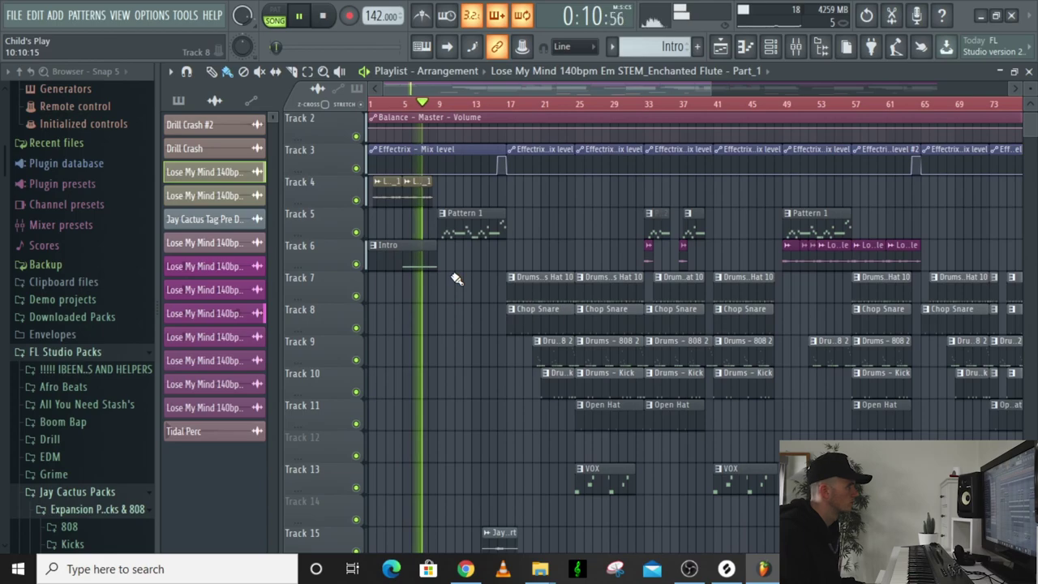
pyautogui.scroll(1, 456, 279)
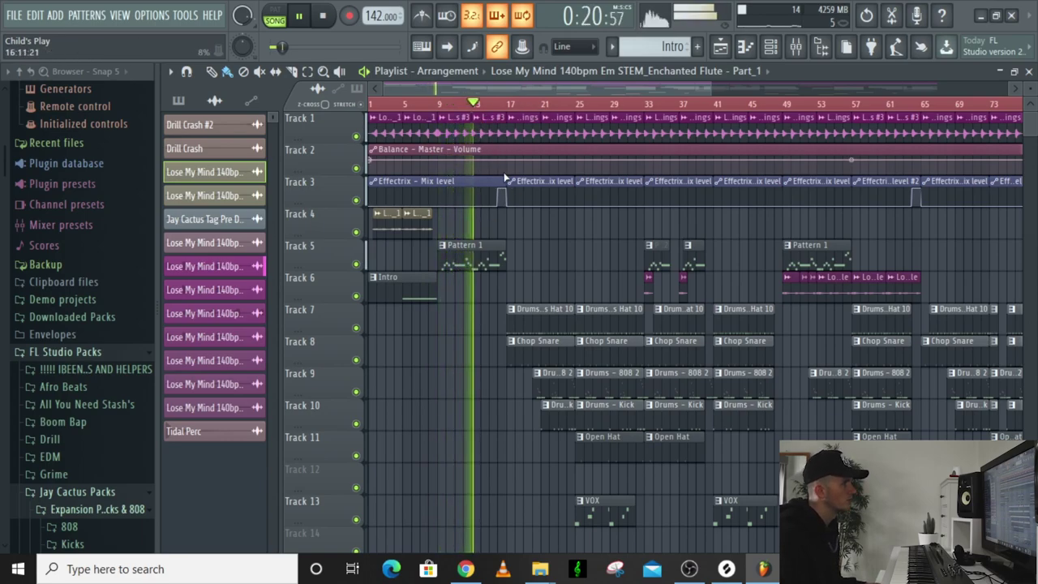
pyautogui.scroll(2, 535, 219)
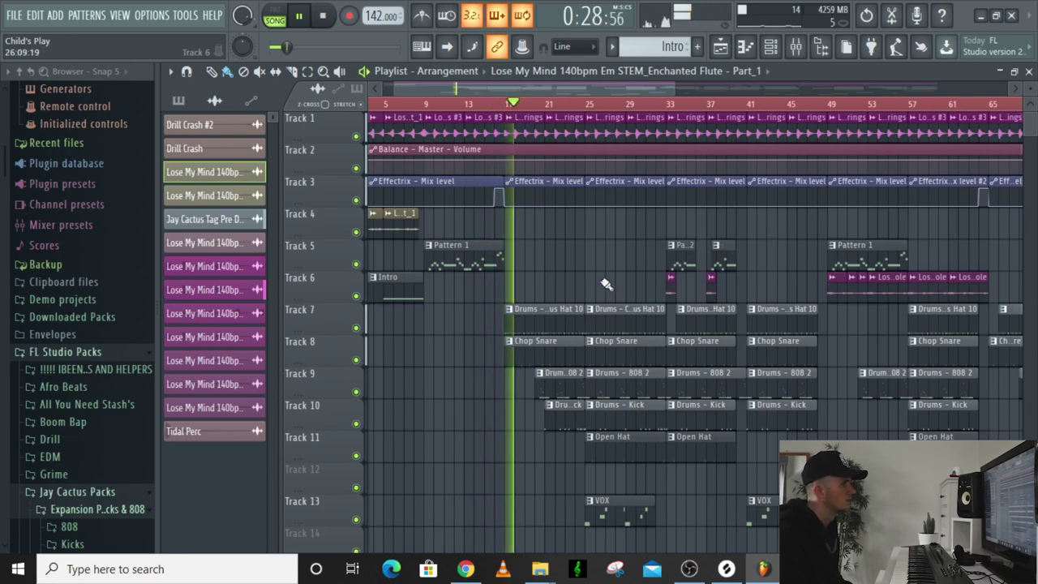
# Follow the playback from bar 17 through the drums, 808, VOX and Pattern 2 clips, and stop it after bar 37.
pyautogui.scroll(-1, 605, 282)
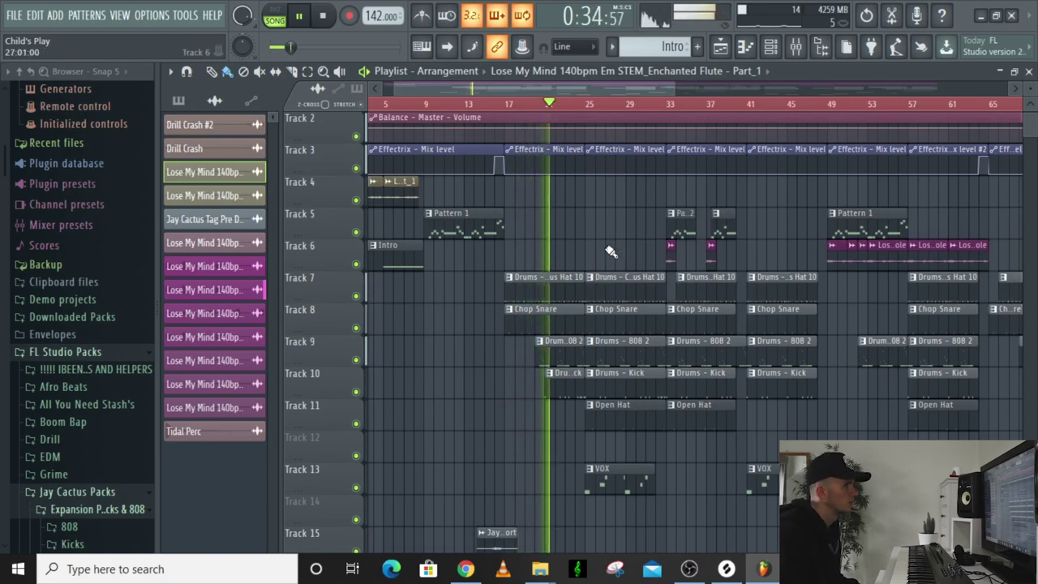
pyautogui.scroll(-1, 618, 240)
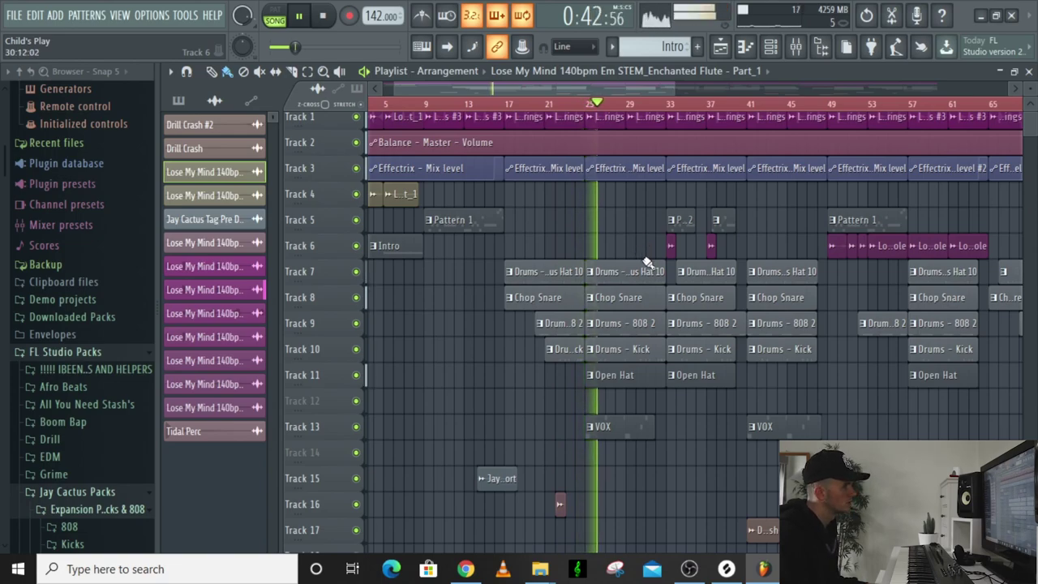
pyautogui.scroll(-3, 642, 348)
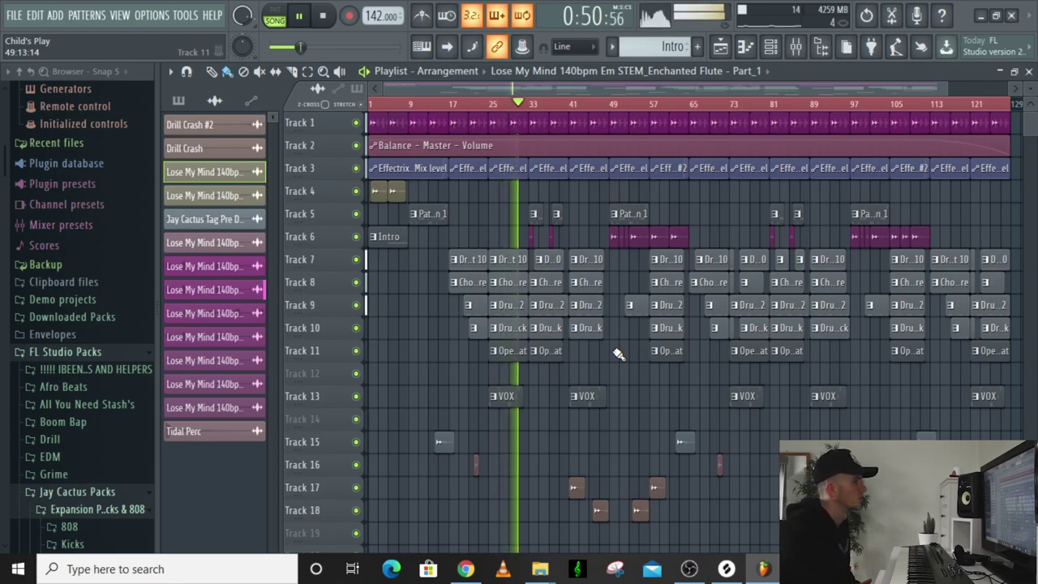
pyautogui.scroll(5, 563, 232)
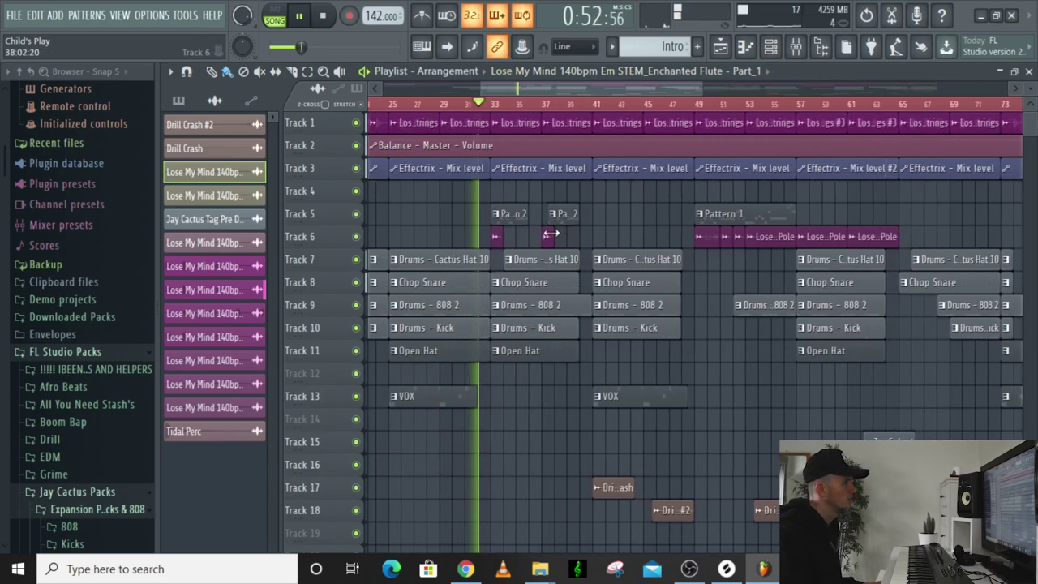
pyautogui.scroll(2, 494, 240)
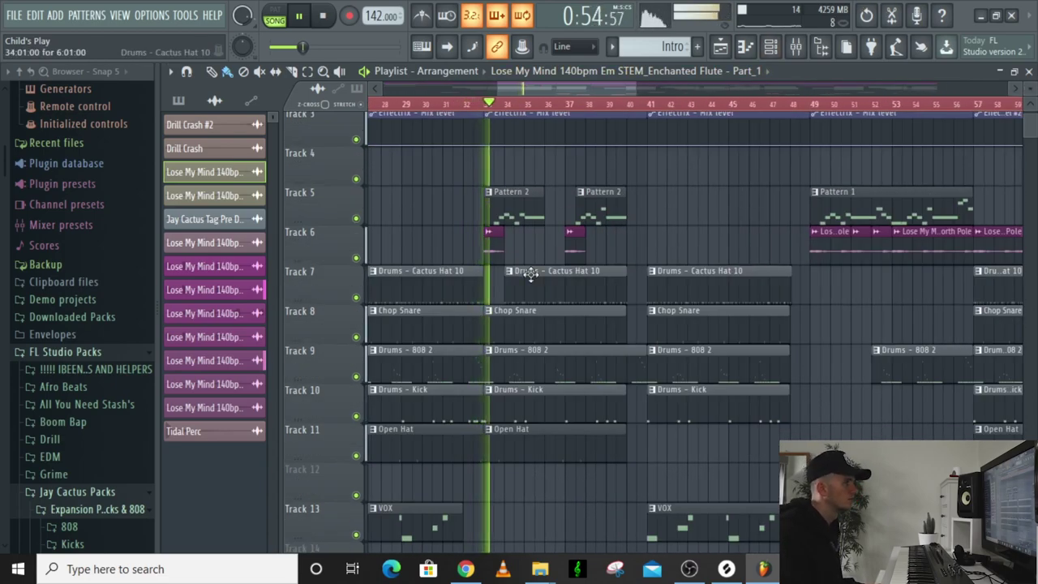
pyautogui.scroll(-2, 560, 242)
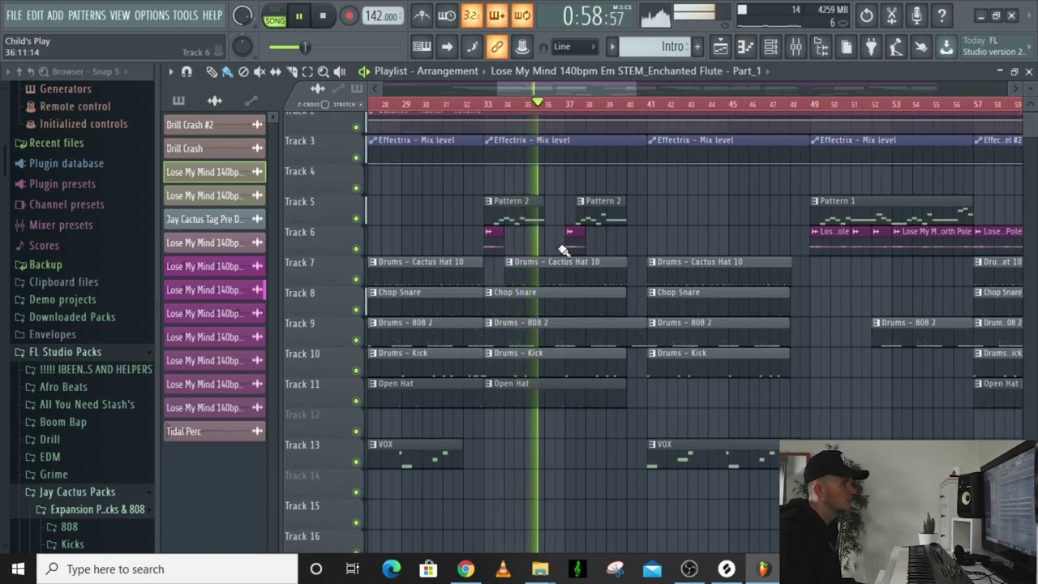
pyautogui.scroll(-2, 616, 249)
pyautogui.scroll(-1, 647, 250)
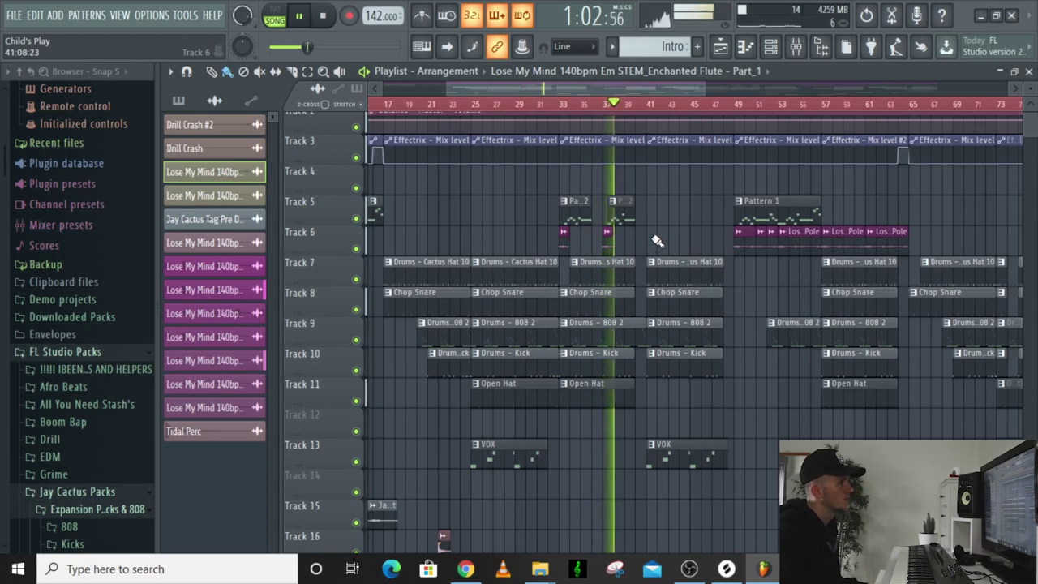
pyautogui.press('space')
# Play the arrangement from bar 33 and examine the drum, VOX and crash clips up to the bar 49 breakdown.
pyautogui.scroll(-3, 657, 241)
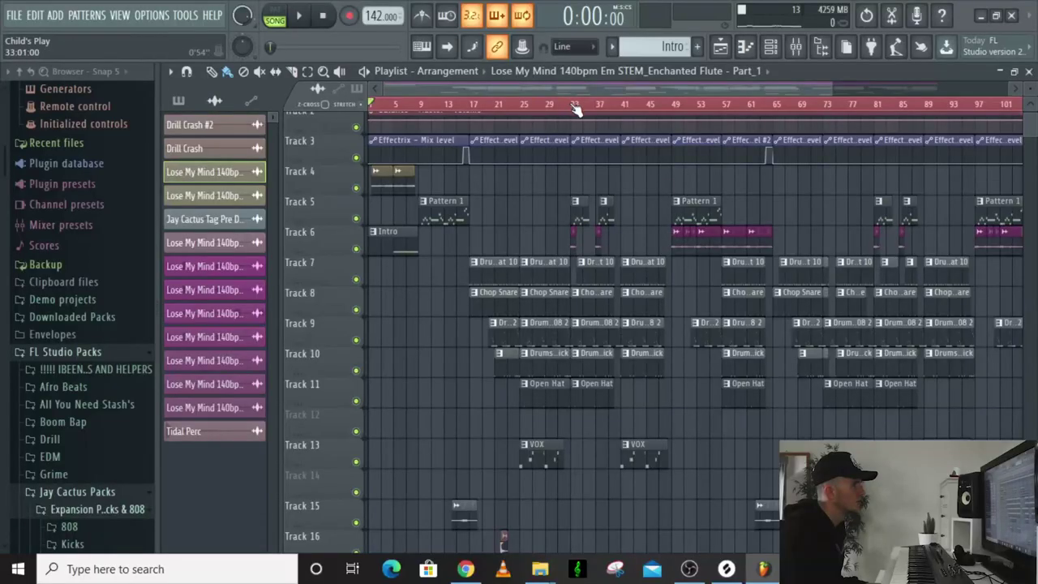
pyautogui.click(574, 109)
pyautogui.press('space')
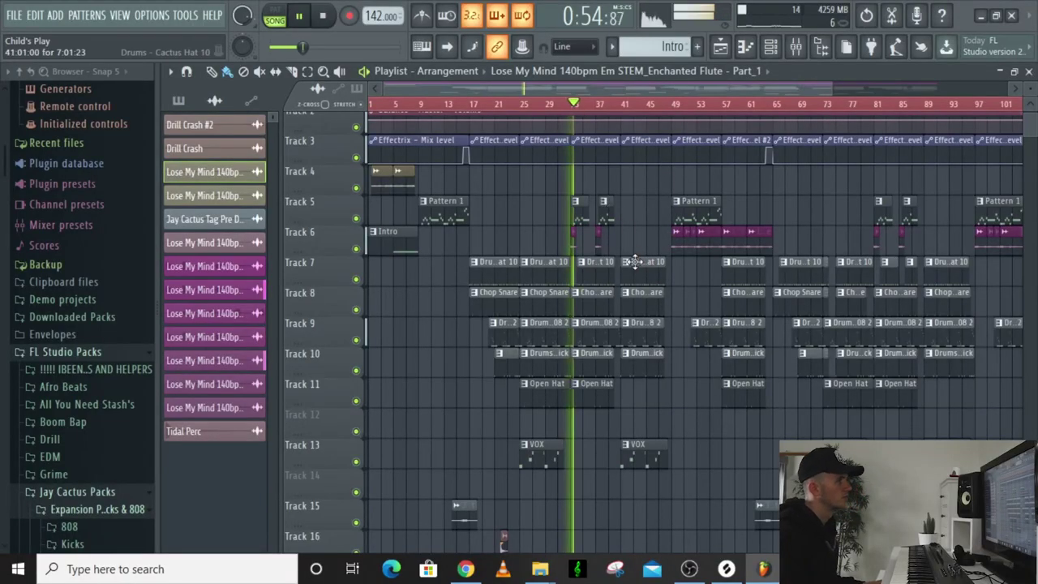
pyautogui.scroll(2, 637, 257)
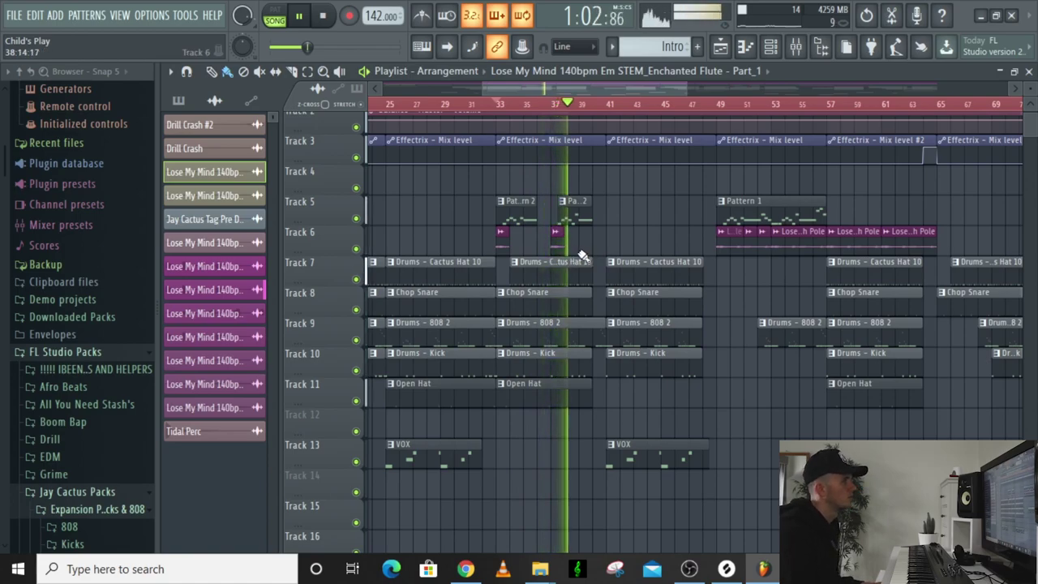
pyautogui.scroll(-2, 579, 255)
pyautogui.scroll(2, 579, 254)
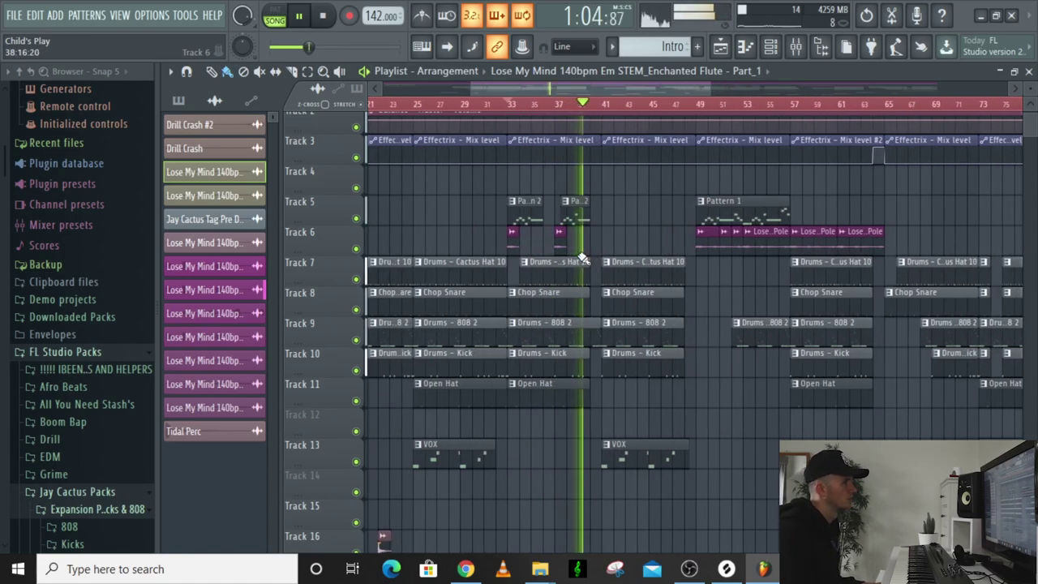
pyautogui.scroll(-2, 710, 261)
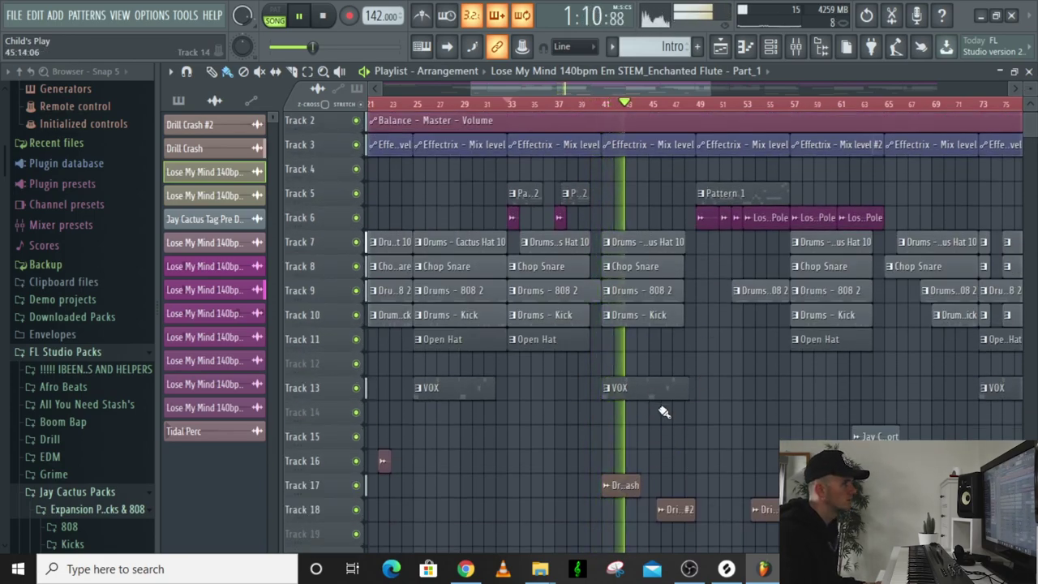
pyautogui.scroll(3, 759, 292)
pyautogui.scroll(-5, 737, 297)
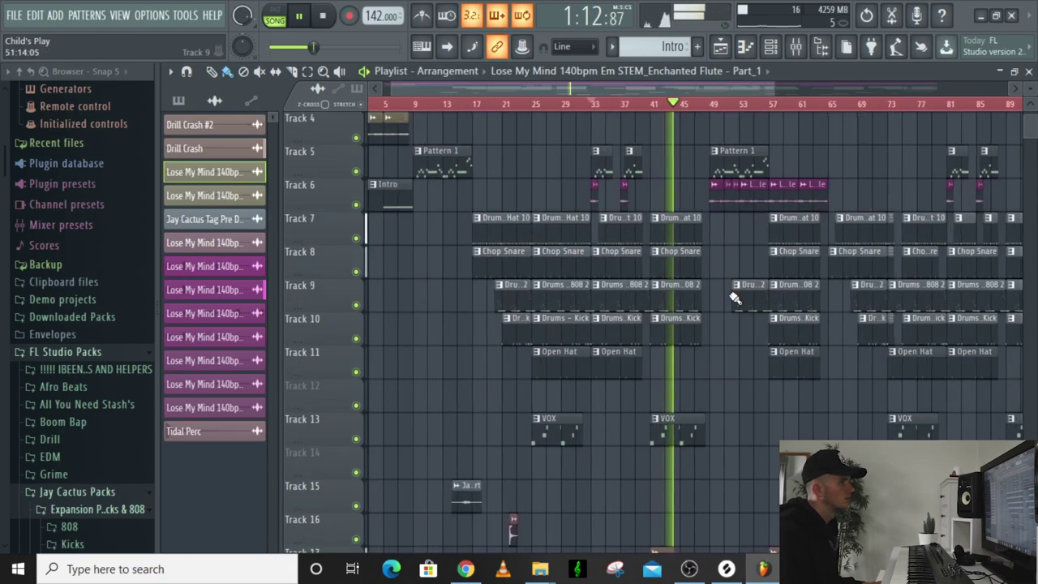
pyautogui.scroll(3, 839, 296)
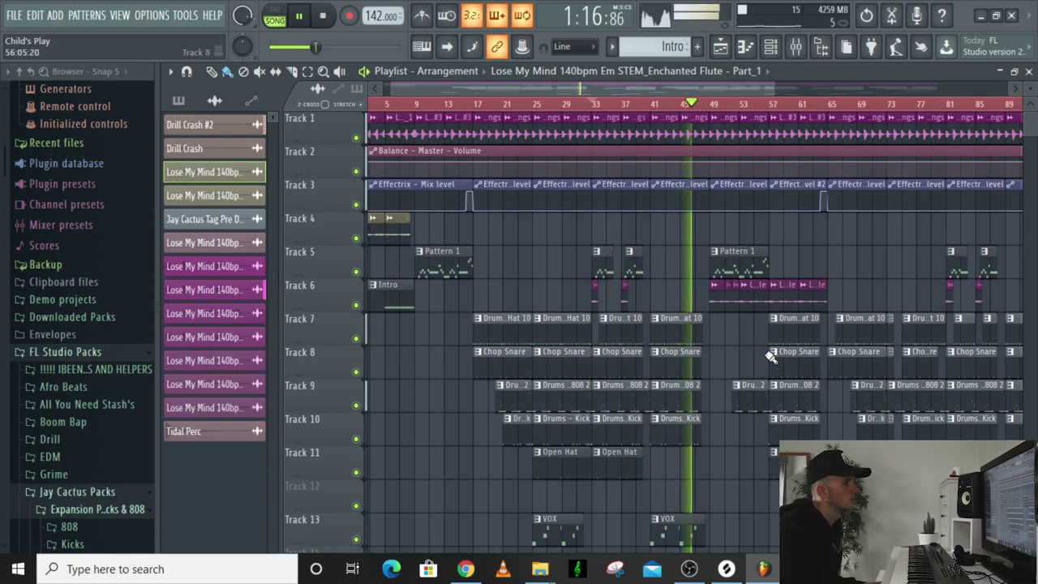
pyautogui.scroll(-1, 769, 355)
pyautogui.scroll(-2, 782, 335)
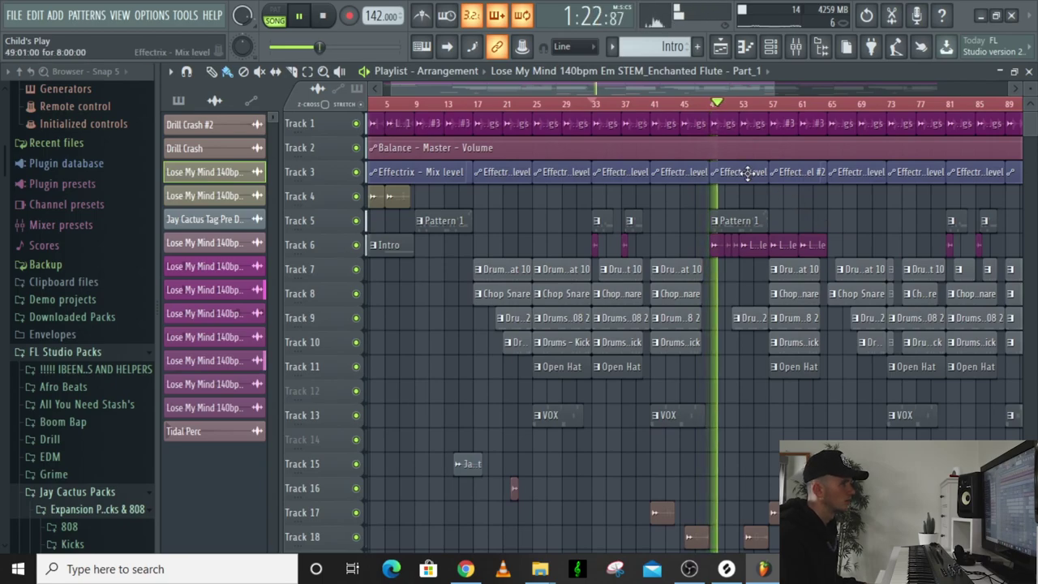
# Examine the sample settings of the Classic Nylon Strings clip near bar 49 on Track 1, and pick the Classic Nylon Strings #3 clip near bar 57.
pyautogui.doubleClick(726, 122)
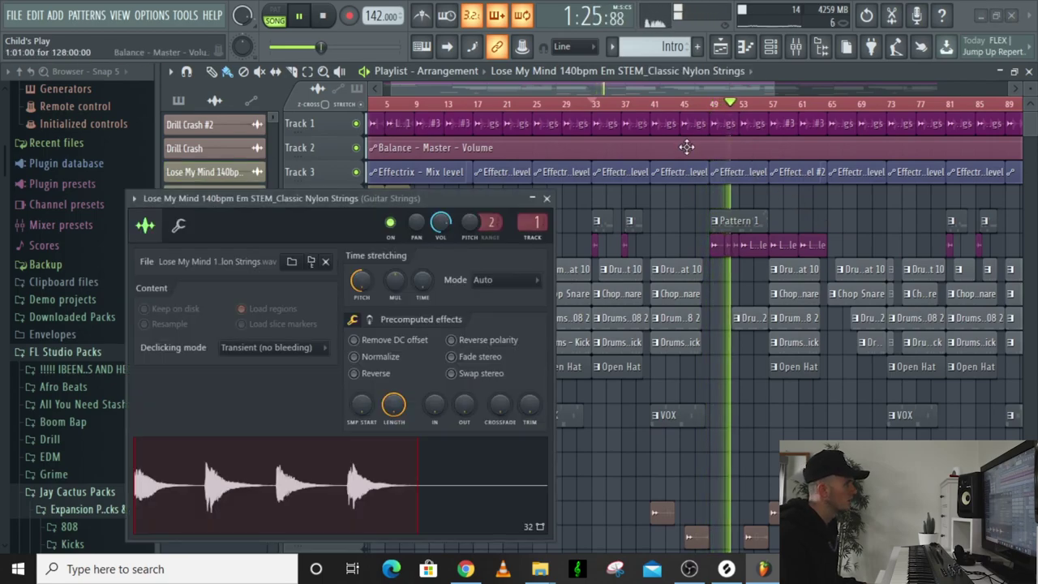
pyautogui.click(547, 198)
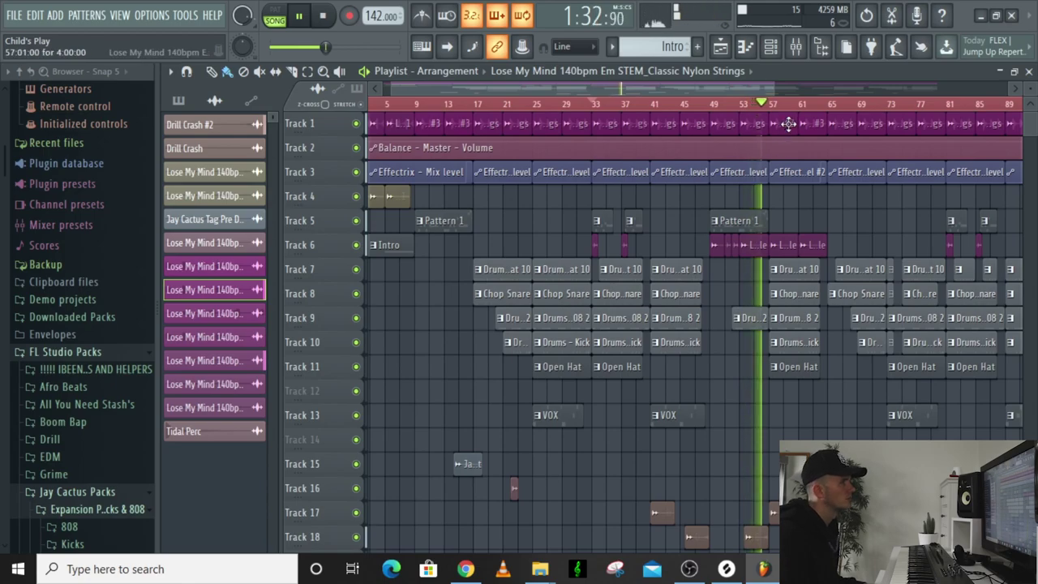
pyautogui.press('Down')
pyautogui.press('Escape')
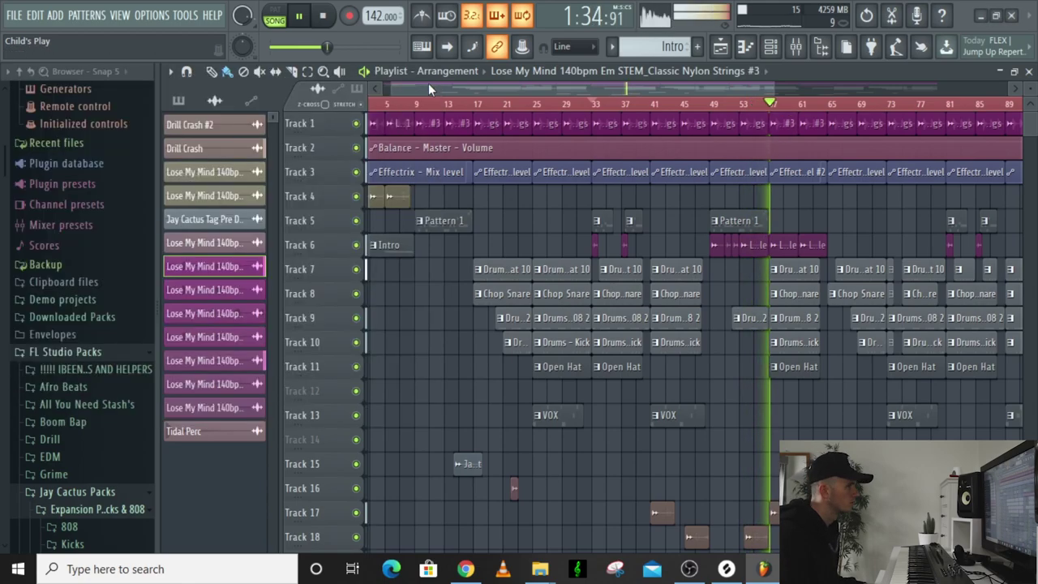
# Examine the second half of the arrangement up to its end around bar 128, and stop playback.
pyautogui.scroll(-3, 851, 198)
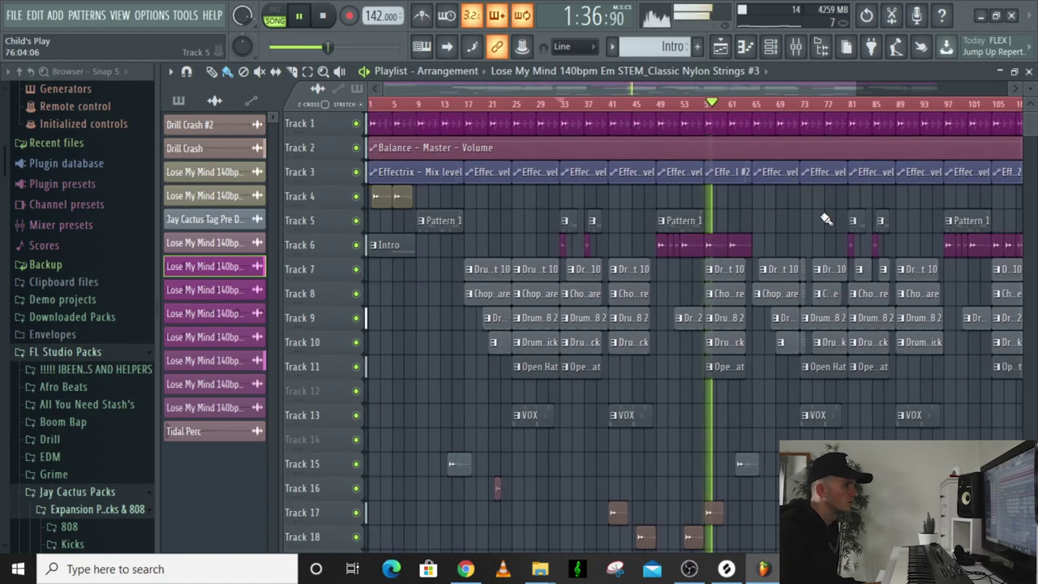
pyautogui.scroll(-2, 835, 214)
pyautogui.scroll(-2, 825, 220)
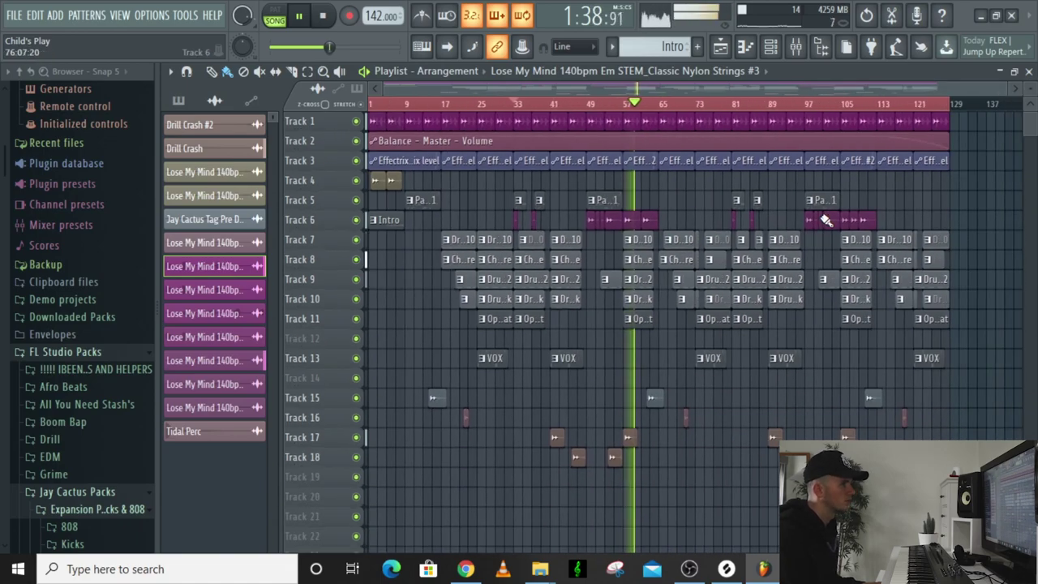
pyautogui.scroll(1, 820, 233)
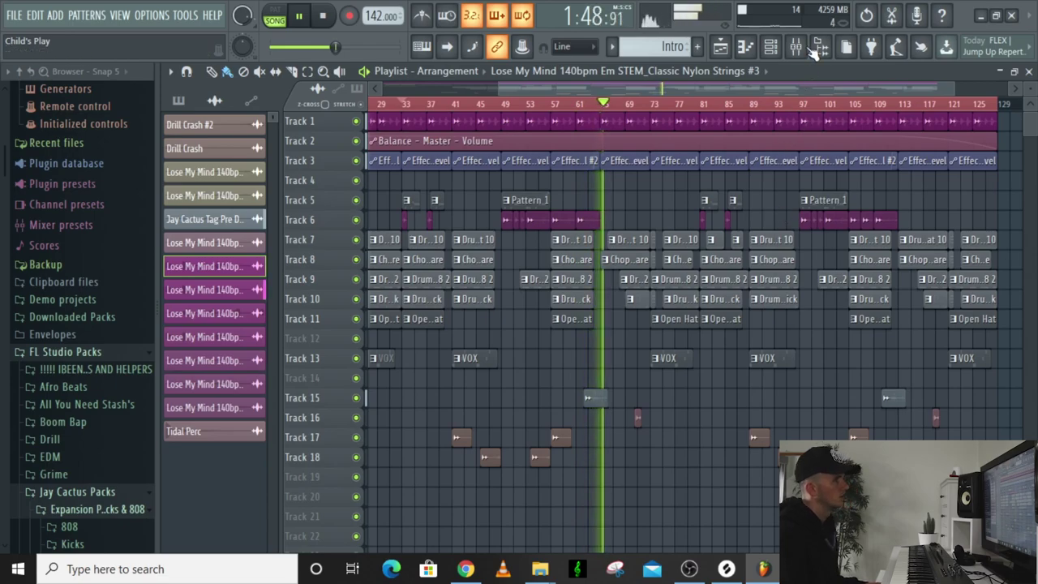
pyautogui.scroll(-3, 774, 144)
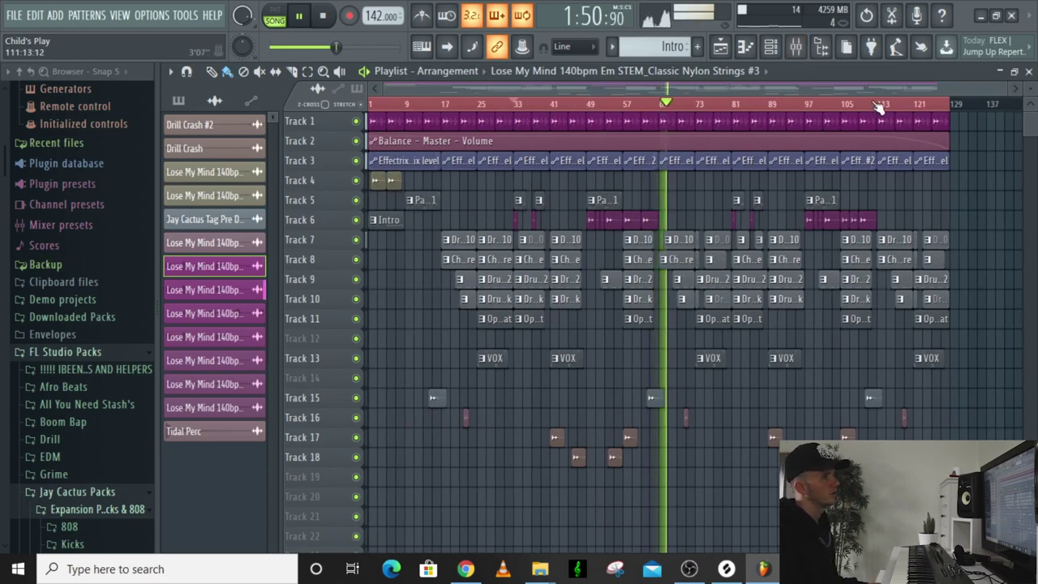
pyautogui.press('space')
# Examine the FabFilter Pro-Q 3 low-cut curve on the Guitar Strings track in the mixer.
pyautogui.click(797, 48)
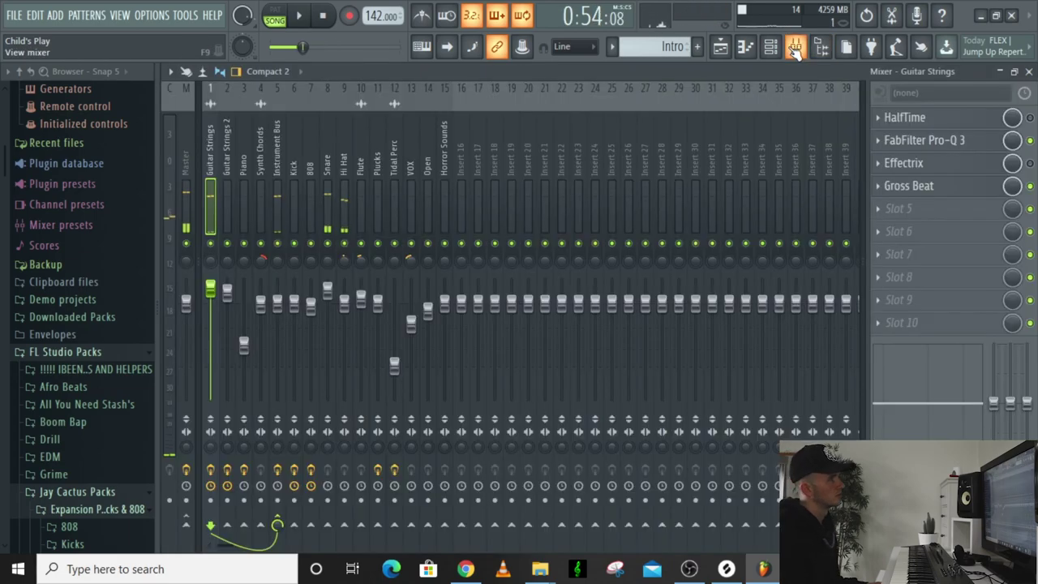
pyautogui.click(969, 144)
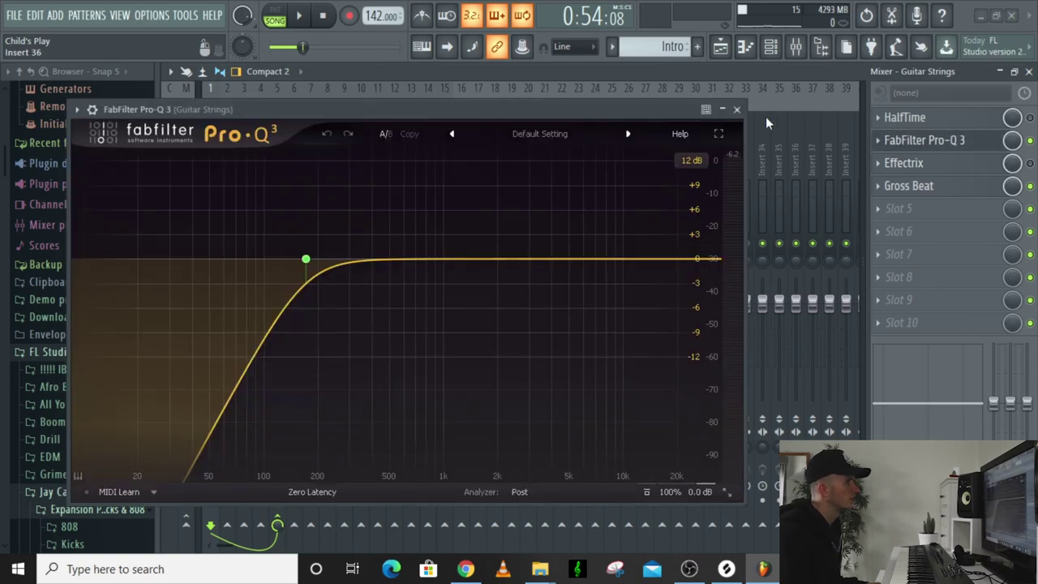
pyautogui.click(736, 110)
# Examine the Guitar Strings 2 effect chain and the ValhallaVintageVerb and FabFilter Pro-Q 3 settings on the Piano track.
pyautogui.click(224, 161)
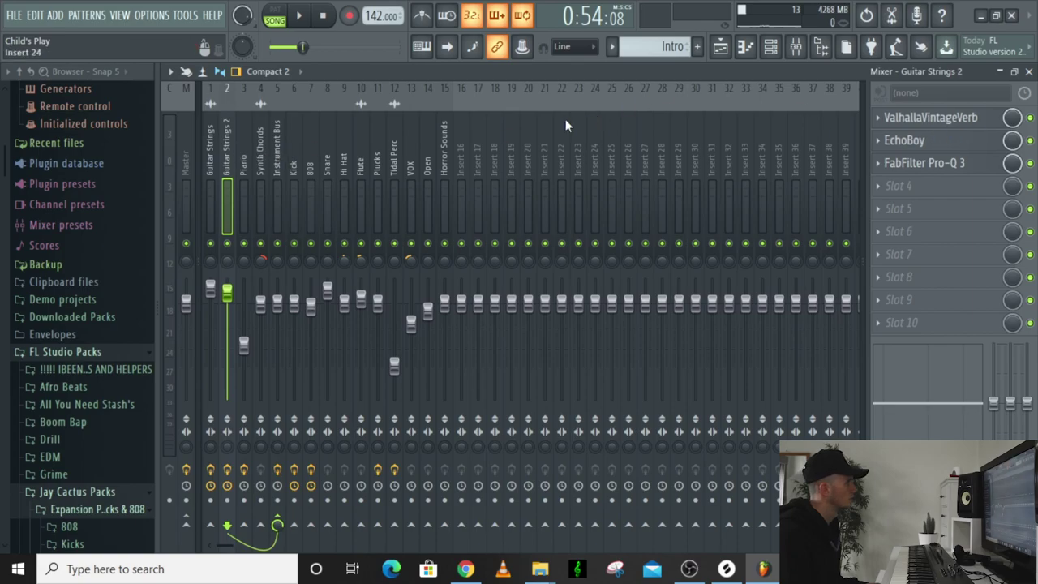
pyautogui.click(244, 156)
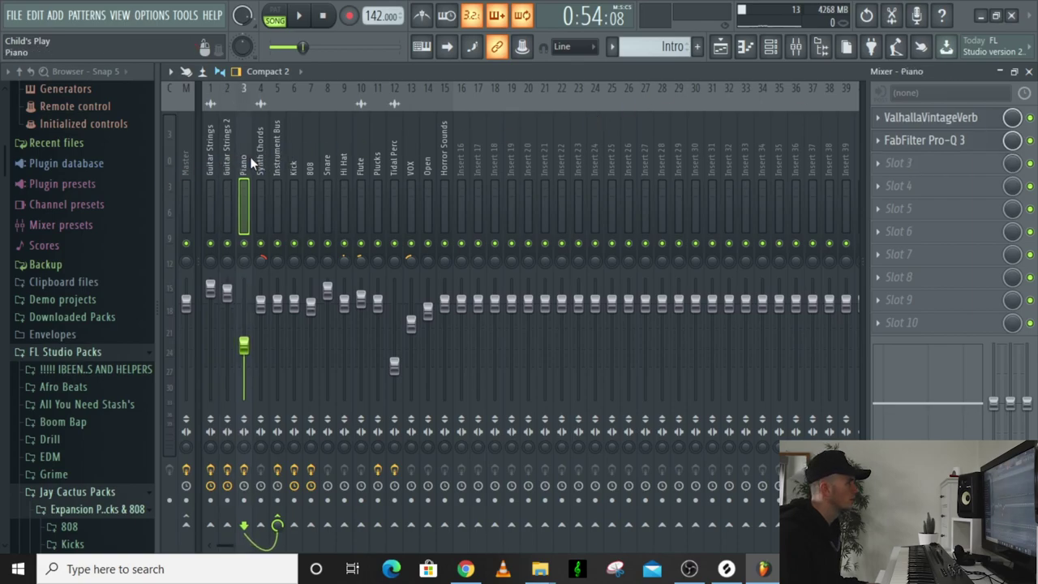
pyautogui.click(940, 119)
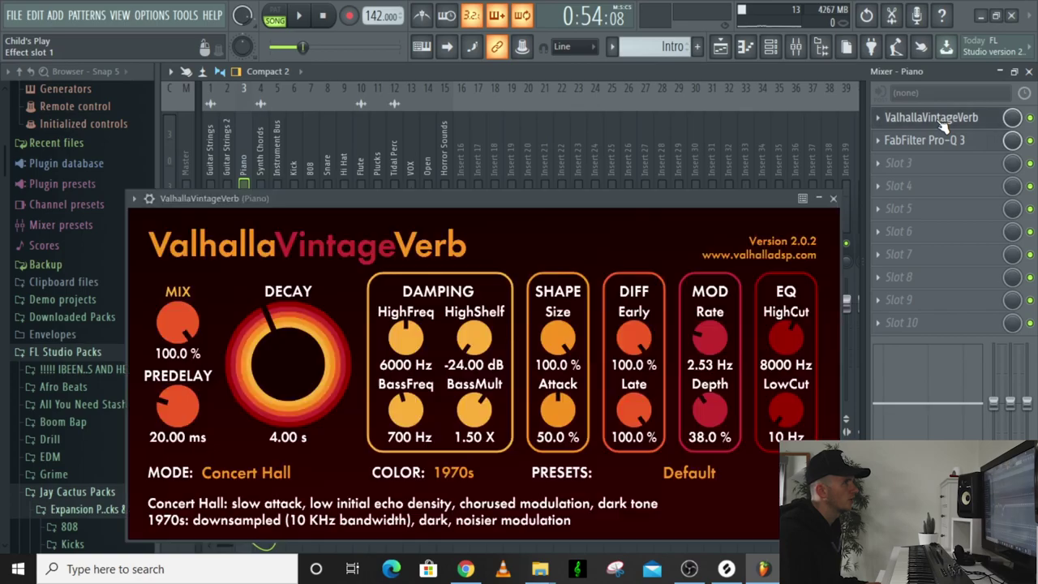
pyautogui.click(834, 199)
pyautogui.click(925, 142)
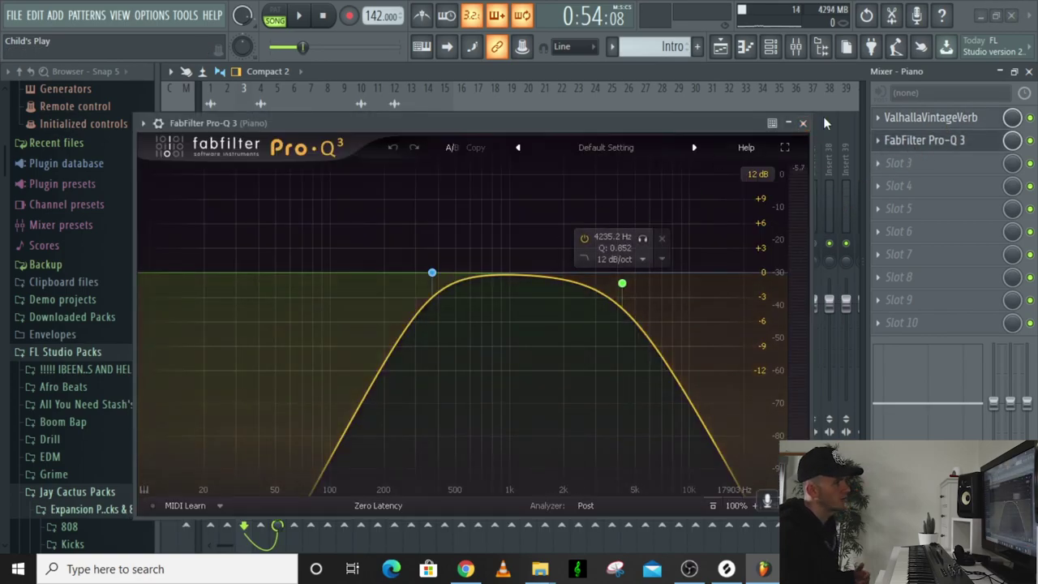
pyautogui.click(803, 123)
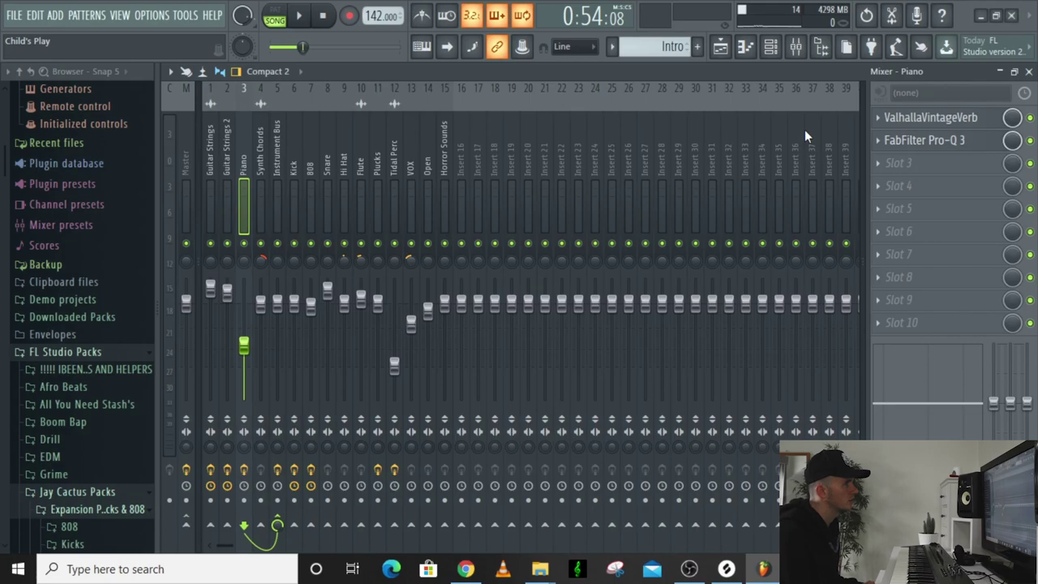
# Examine Effectrix on the Instrument Bus and play the transition into bar 17 with its Mix level automation in the playlist.
pyautogui.click(274, 154)
pyautogui.click(263, 154)
pyautogui.click(274, 155)
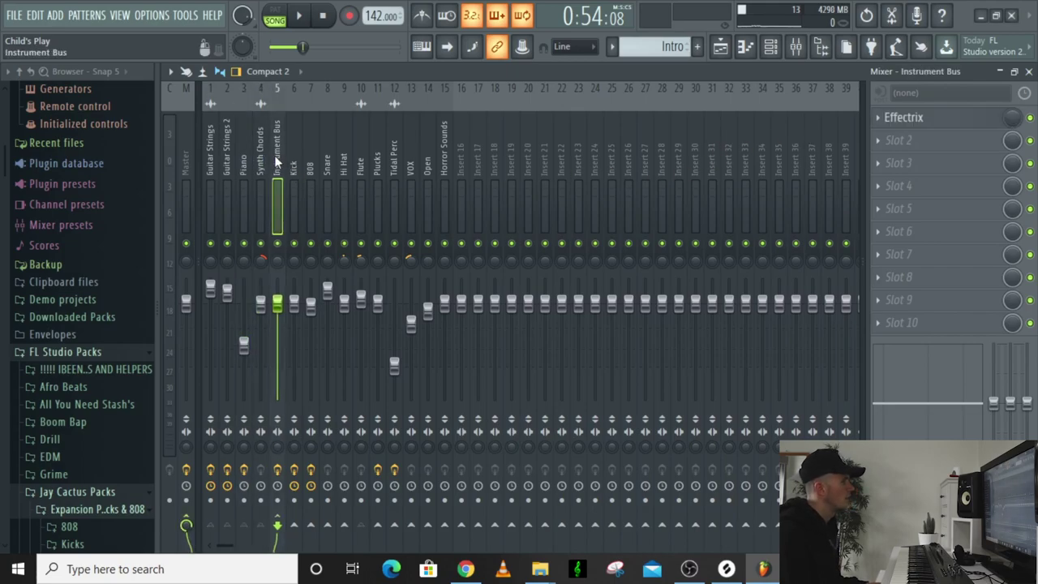
pyautogui.click(908, 120)
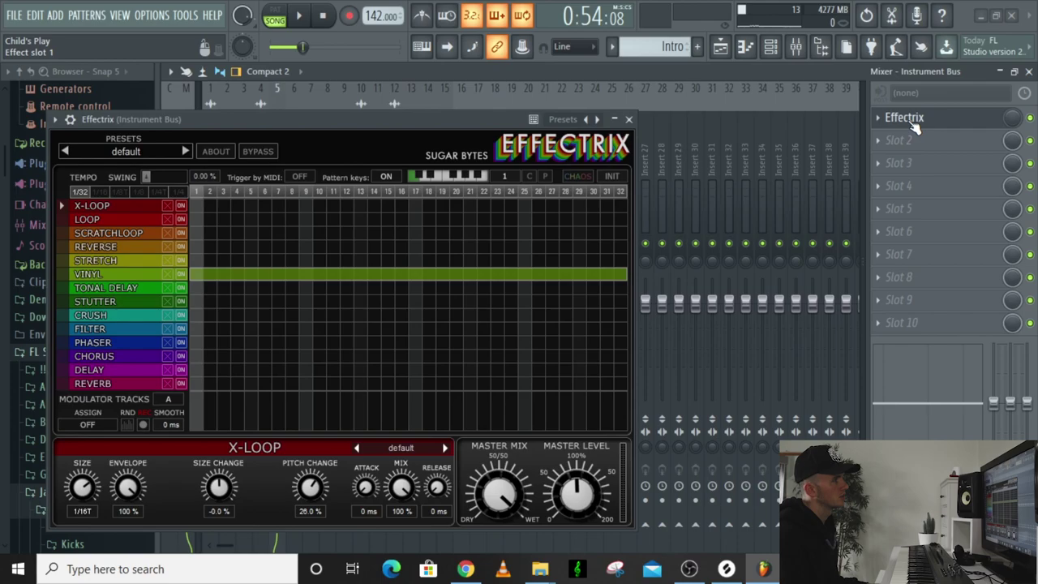
pyautogui.click(734, 46)
pyautogui.moveTo(422, 122); pyautogui.dragTo(634, 352)
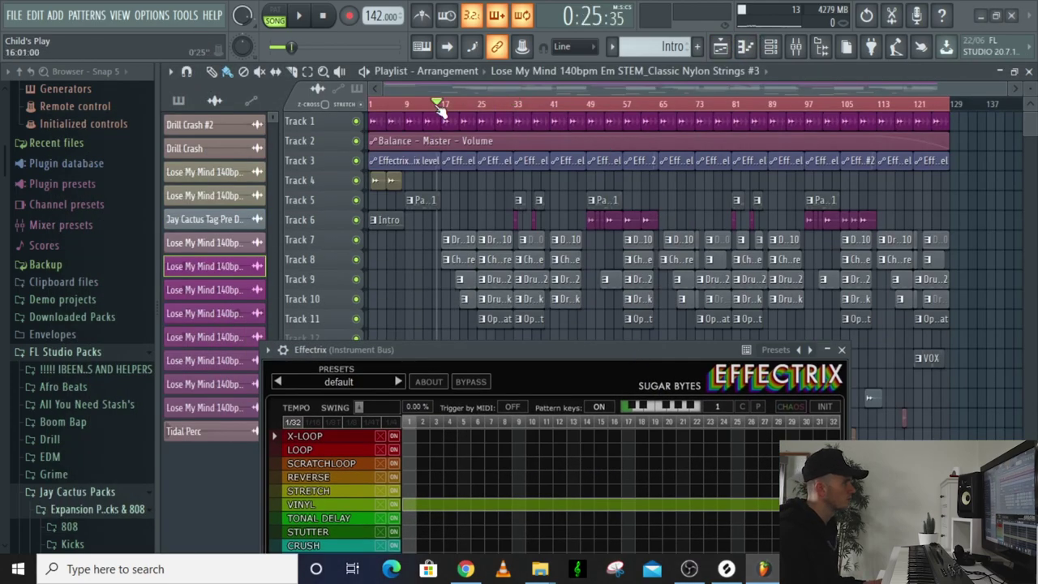
pyautogui.scroll(5, 440, 106)
pyautogui.press('space')
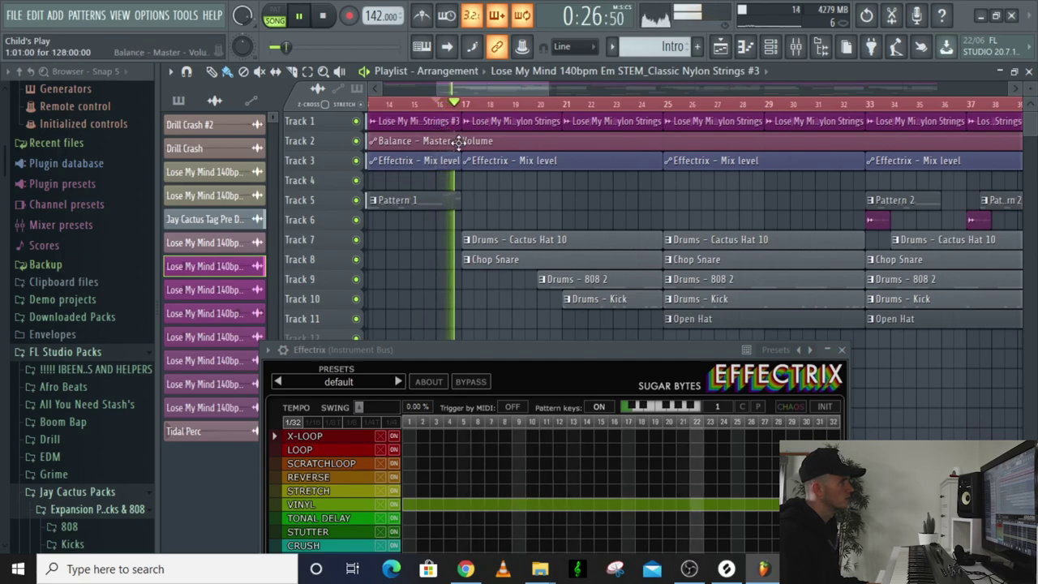
pyautogui.press('space')
# Examine how the Guitar Strings, Guitar Strings 2 and Piano tracks route to the Instrument Bus, and close its Effectrix window.
pyautogui.click(796, 46)
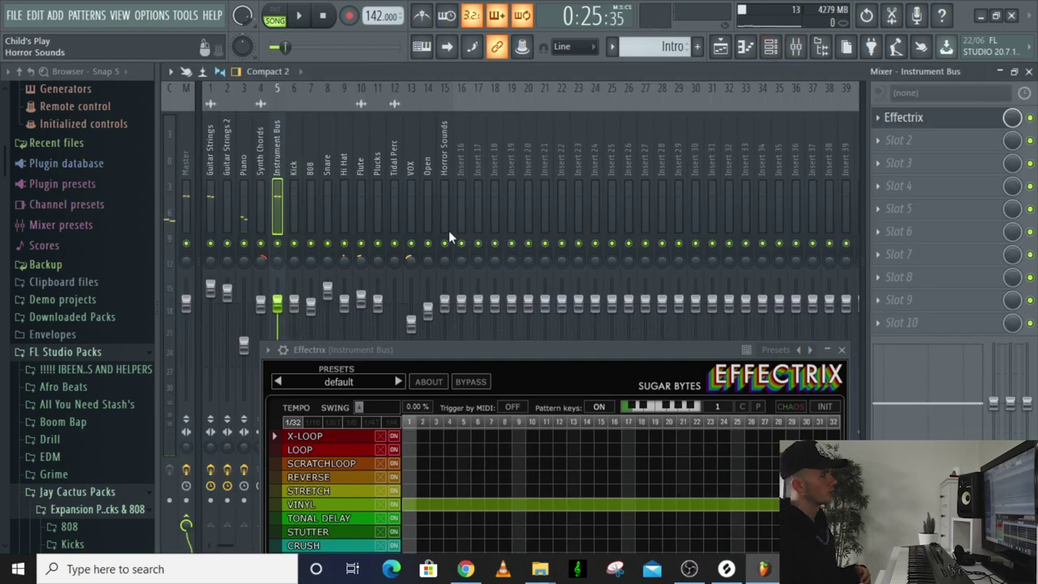
pyautogui.moveTo(568, 350); pyautogui.dragTo(860, 116)
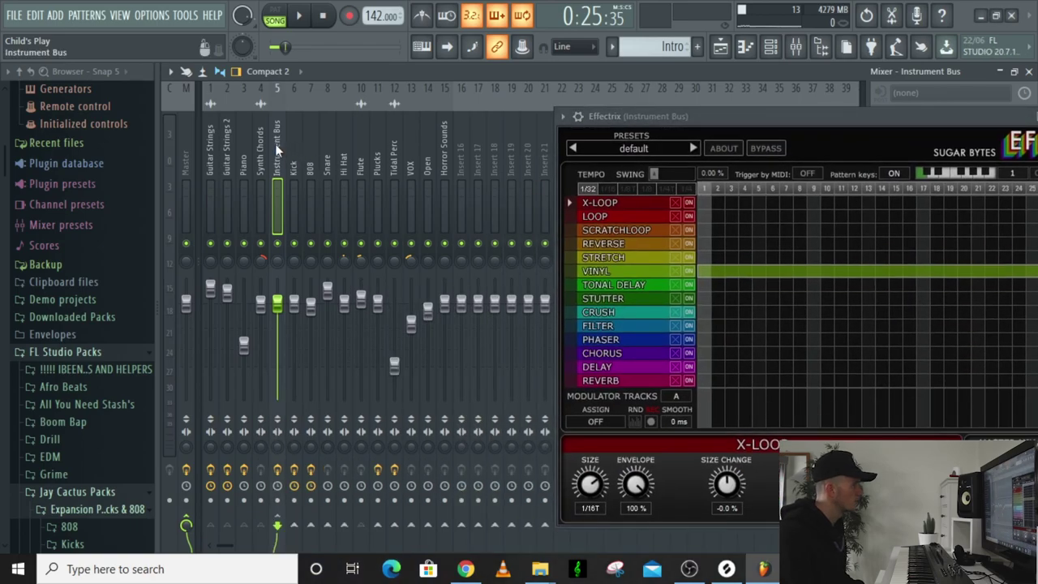
pyautogui.click(207, 158)
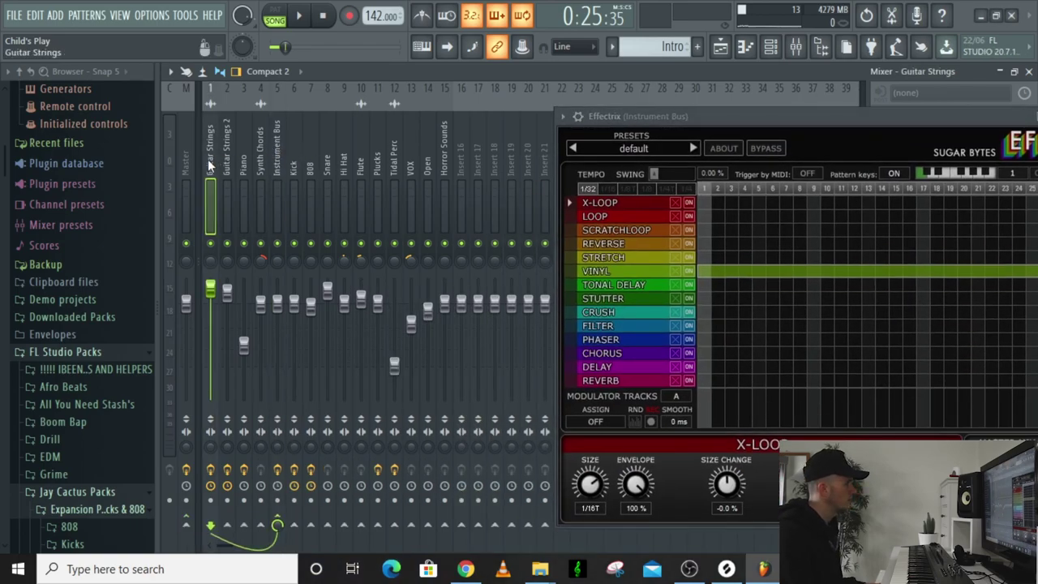
pyautogui.click(246, 165)
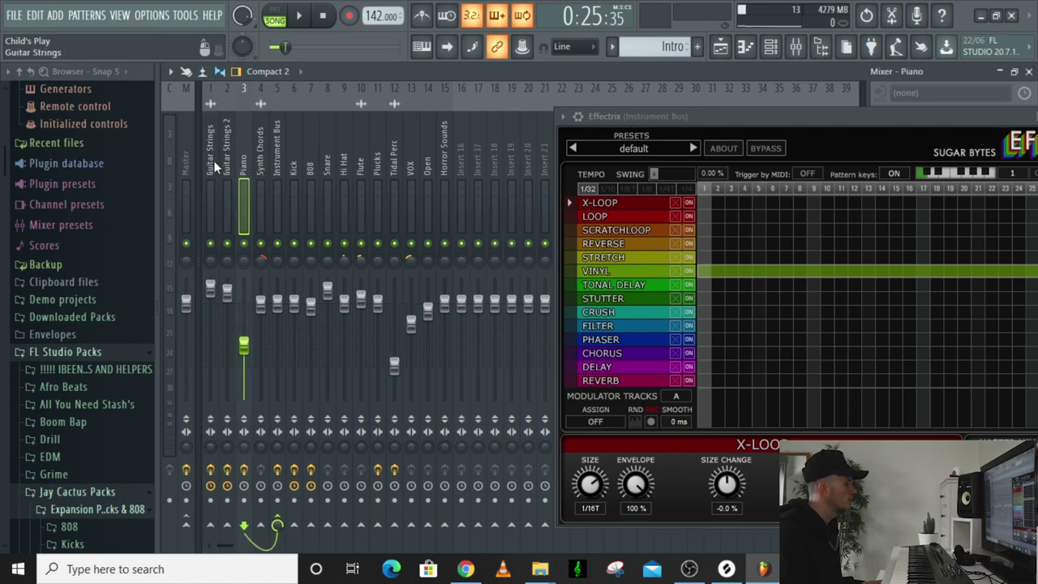
pyautogui.click(210, 159)
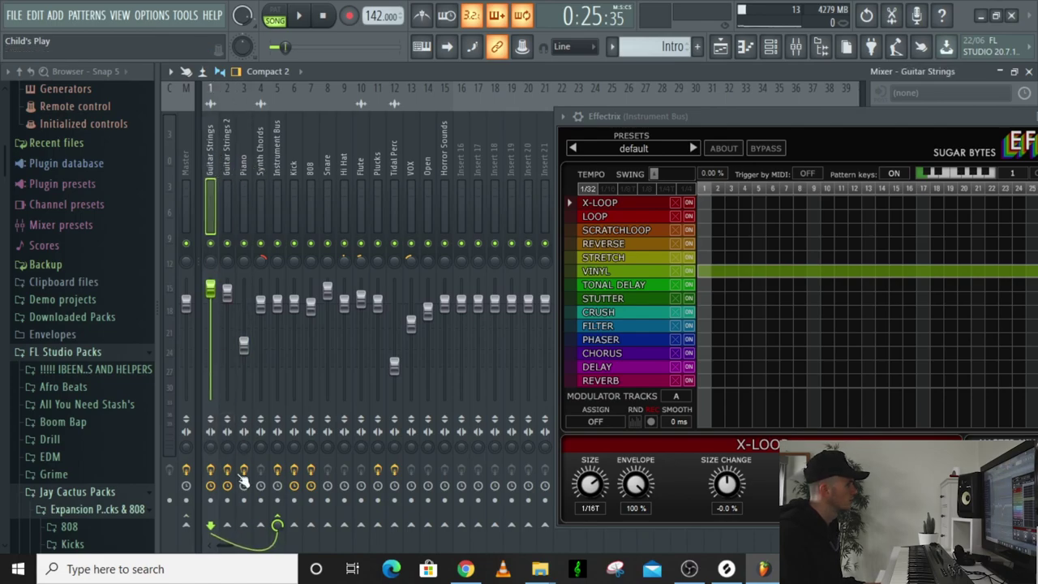
pyautogui.rightClick(311, 526)
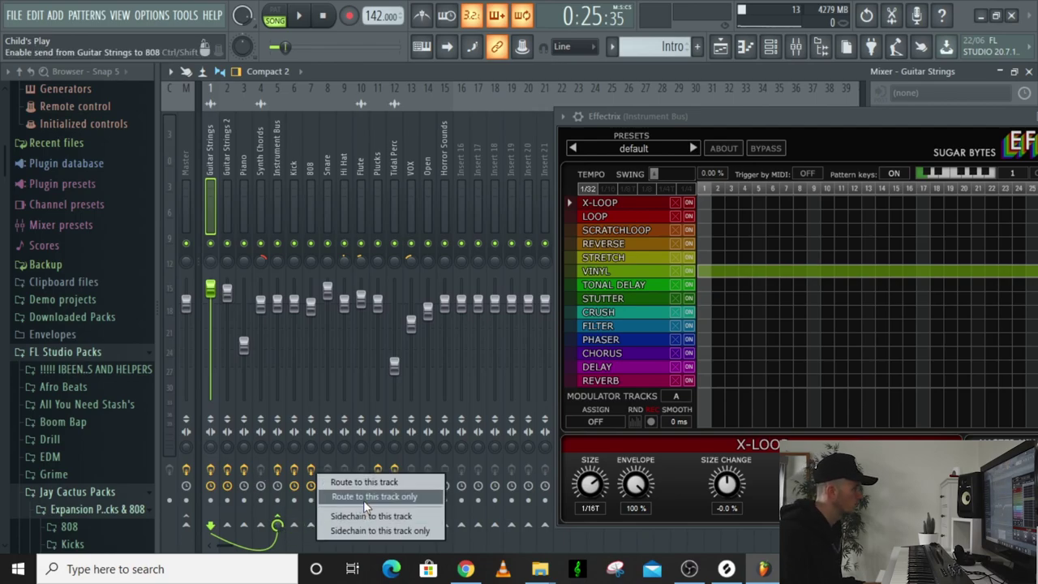
pyautogui.click(235, 167)
pyautogui.click(230, 166)
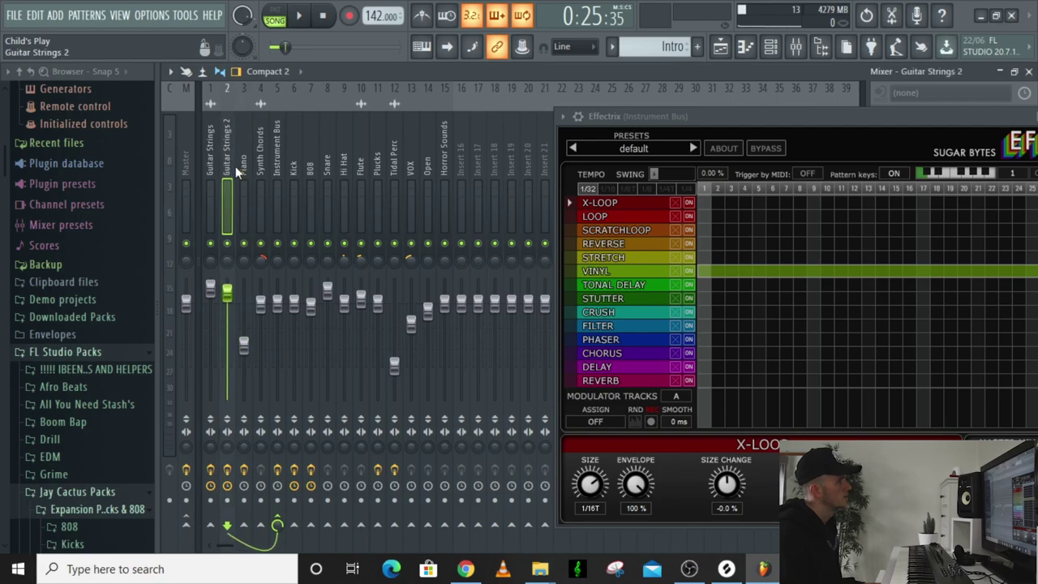
pyautogui.click(276, 159)
pyautogui.moveTo(744, 115); pyautogui.dragTo(401, 99)
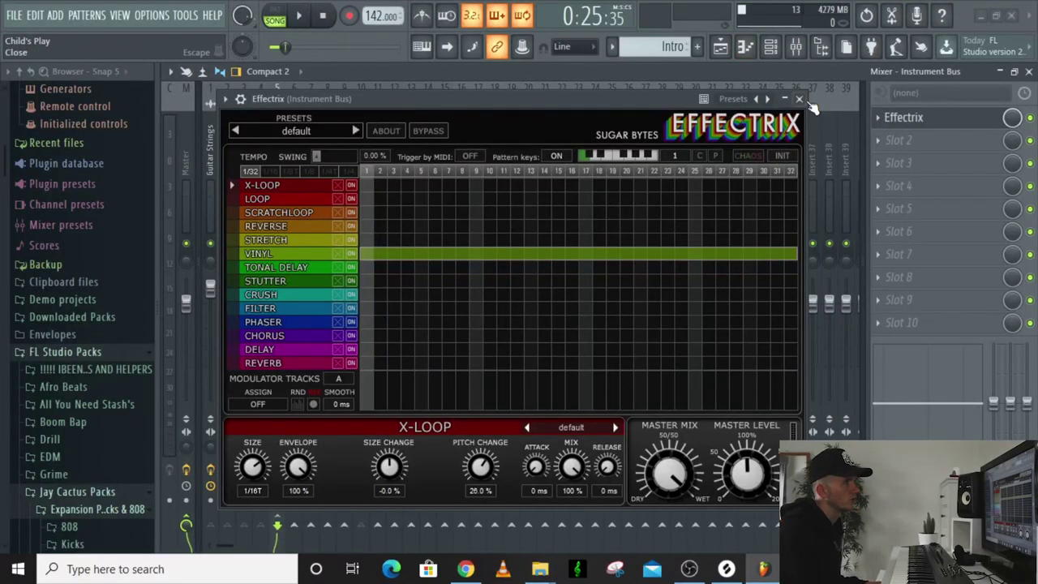
pyautogui.click(799, 99)
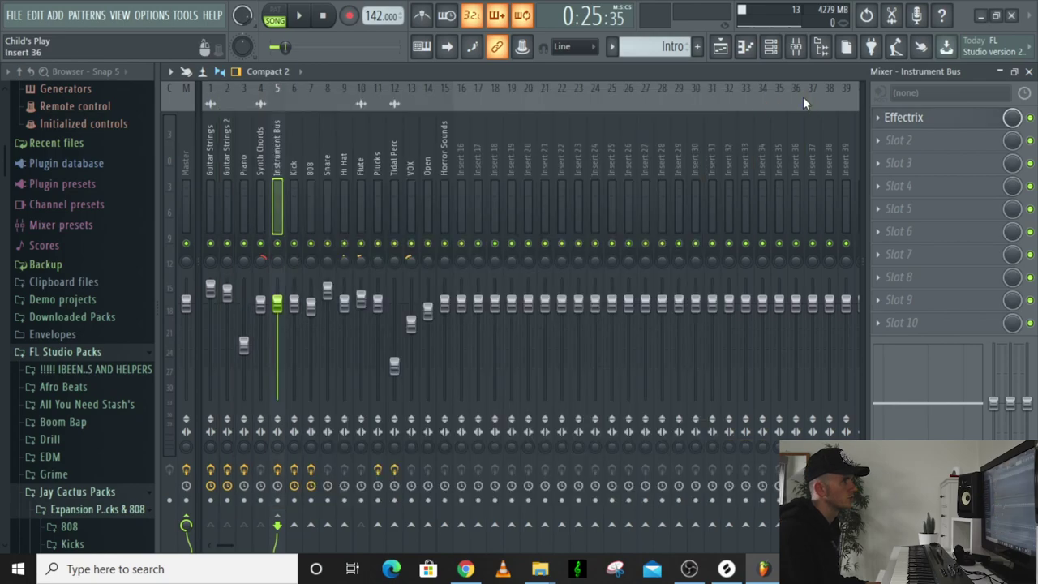
# Play the arrangement from about bar 16 and examine the low-cut and high-cut bands of FabFilter Pro-Q 3 on the Kick track.
pyautogui.click(733, 50)
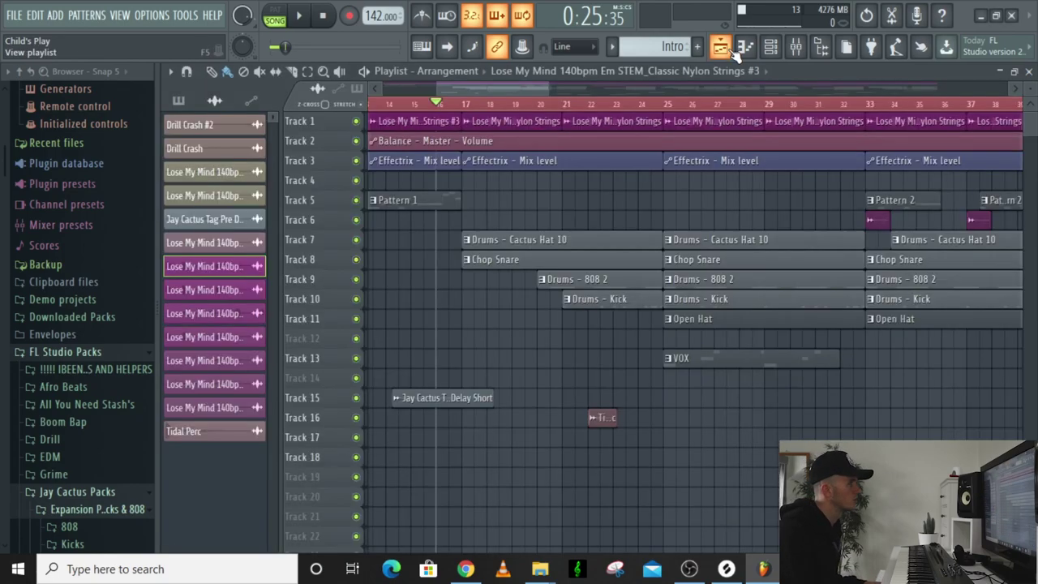
pyautogui.press('space')
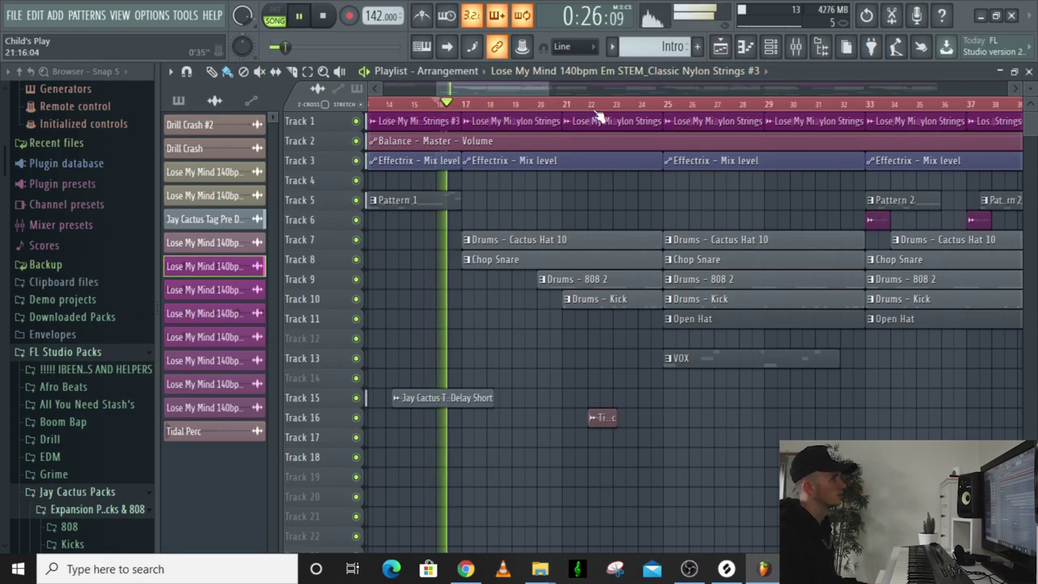
pyautogui.click(803, 50)
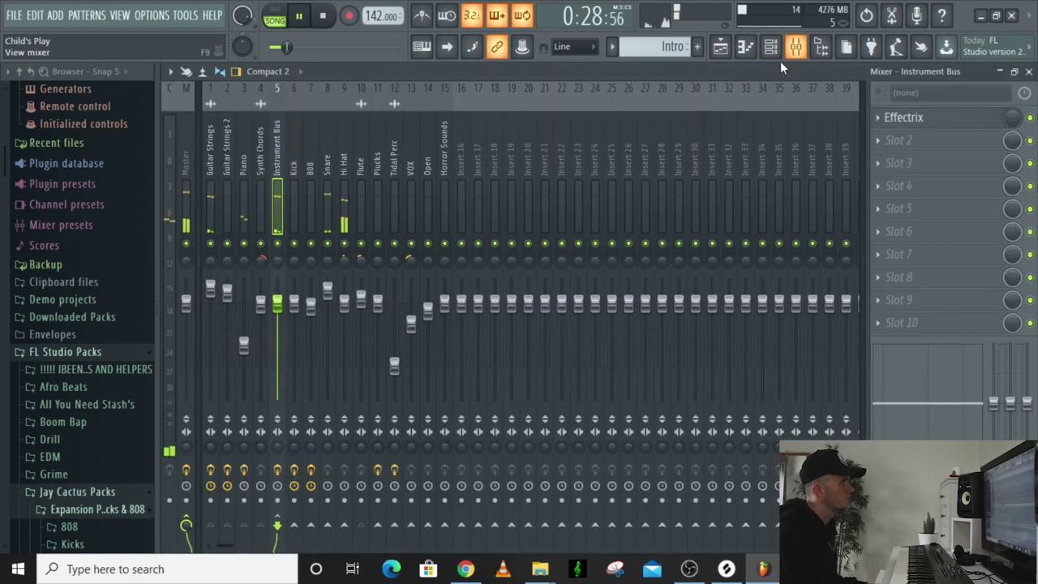
pyautogui.click(297, 151)
pyautogui.click(925, 119)
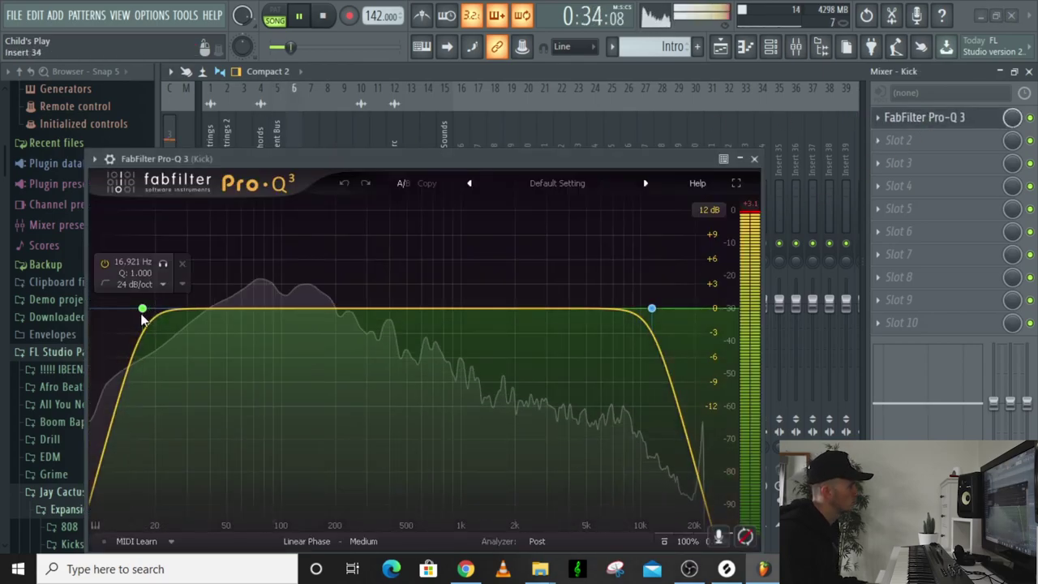
pyautogui.moveTo(653, 316)
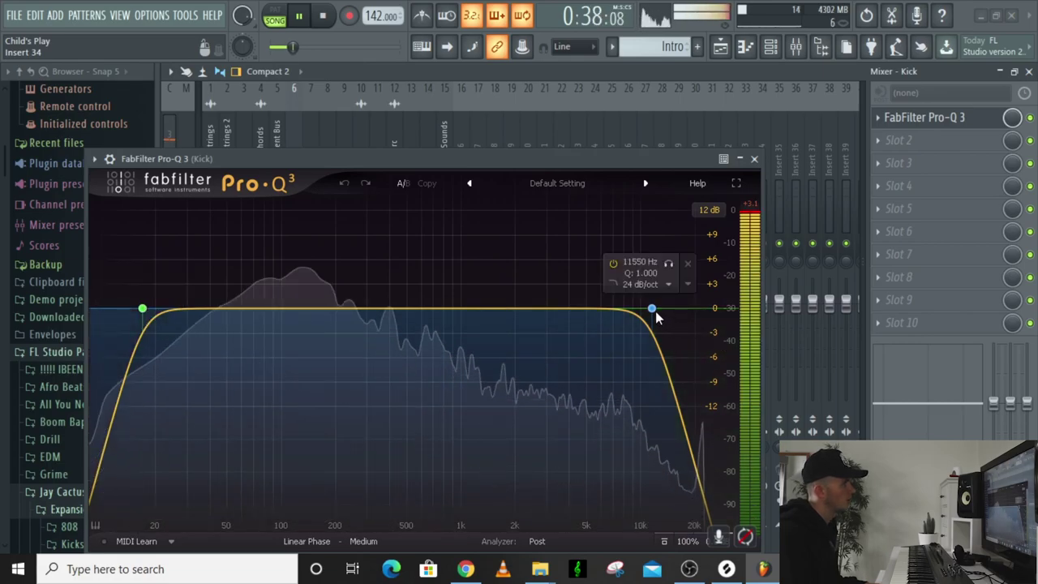
pyautogui.click(754, 158)
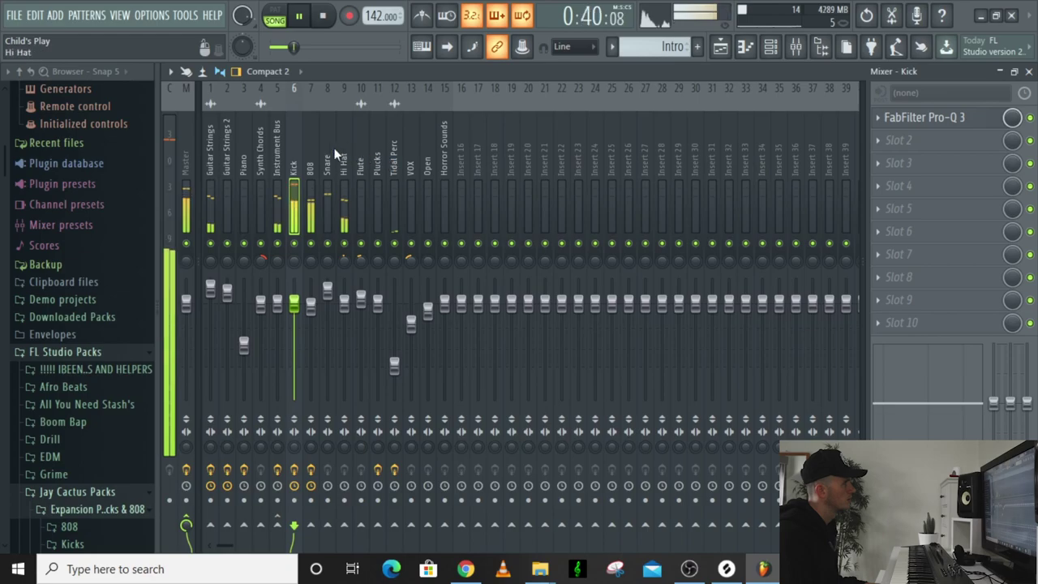
# Examine the FabFilter Pro-Q 3 low-cut band on the 808 track with playback stopped, and close the equalizer.
pyautogui.click(310, 143)
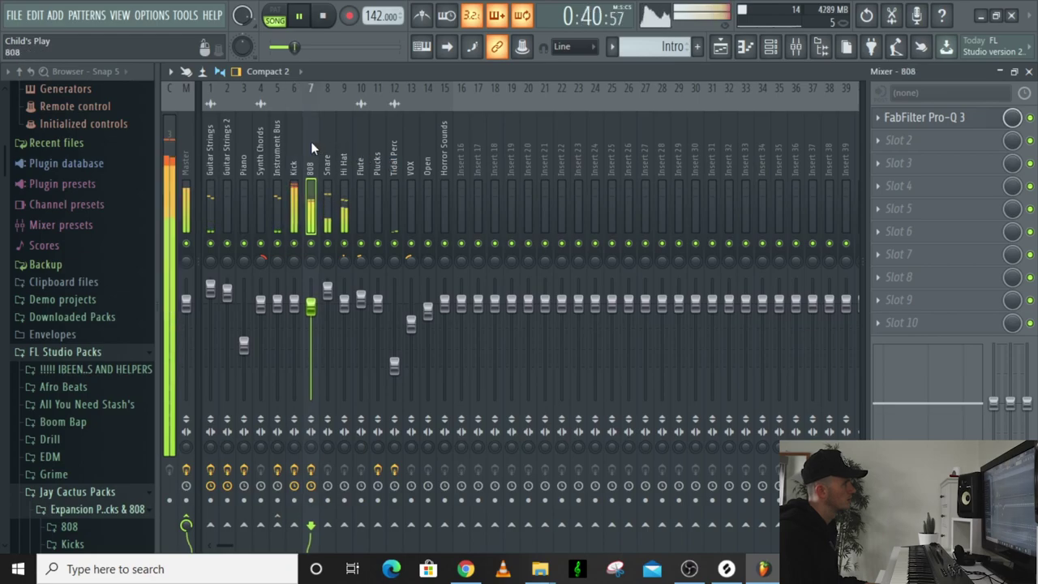
pyautogui.click(928, 120)
pyautogui.press('space')
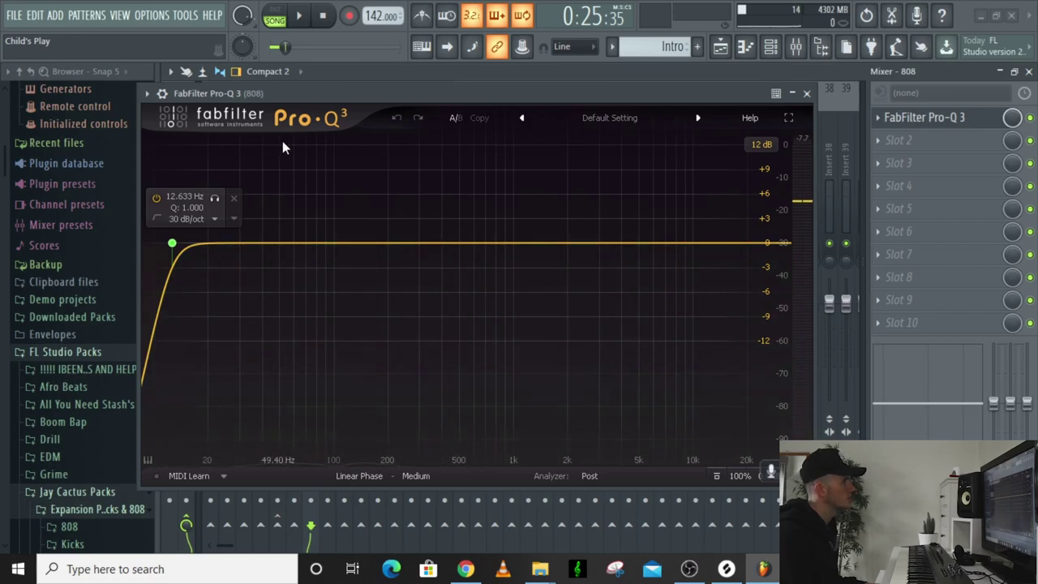
pyautogui.moveTo(272, 90); pyautogui.dragTo(336, 87)
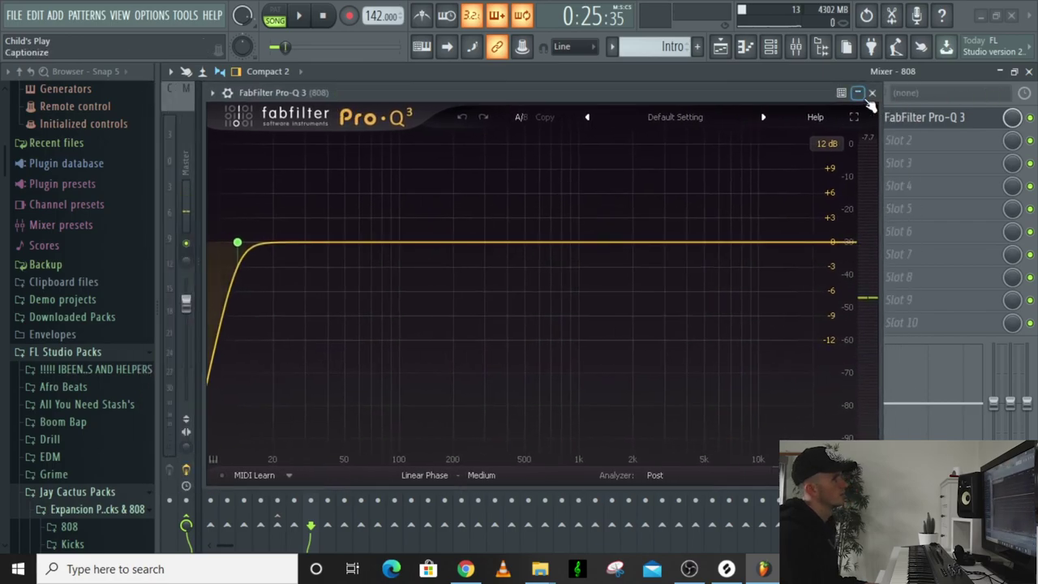
pyautogui.click(869, 90)
# Resume playback and check the Snare, Hi Hat and Flute mixer tracks for effects.
pyautogui.press('space')
pyautogui.click(333, 154)
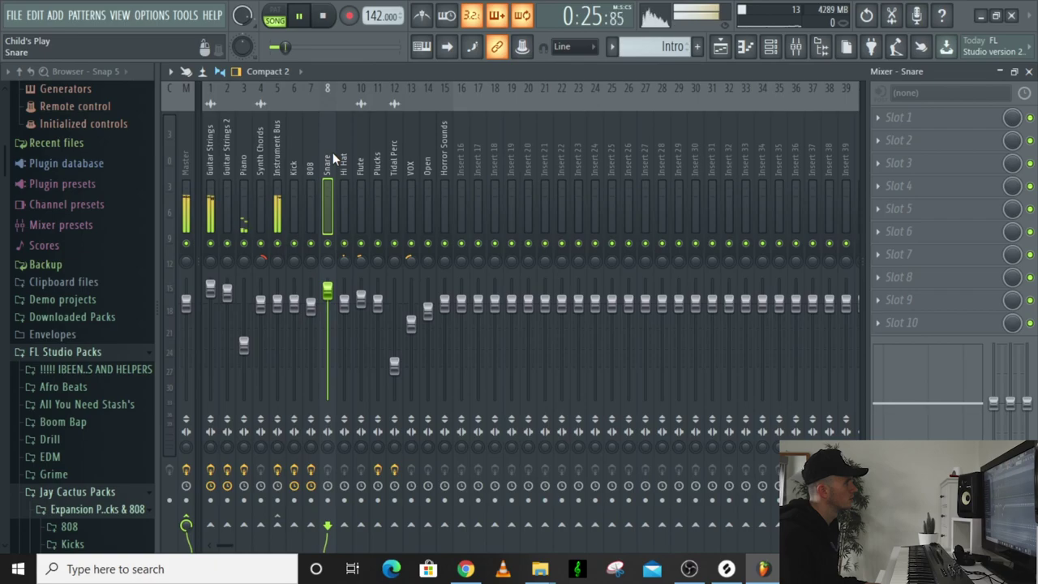
pyautogui.click(342, 168)
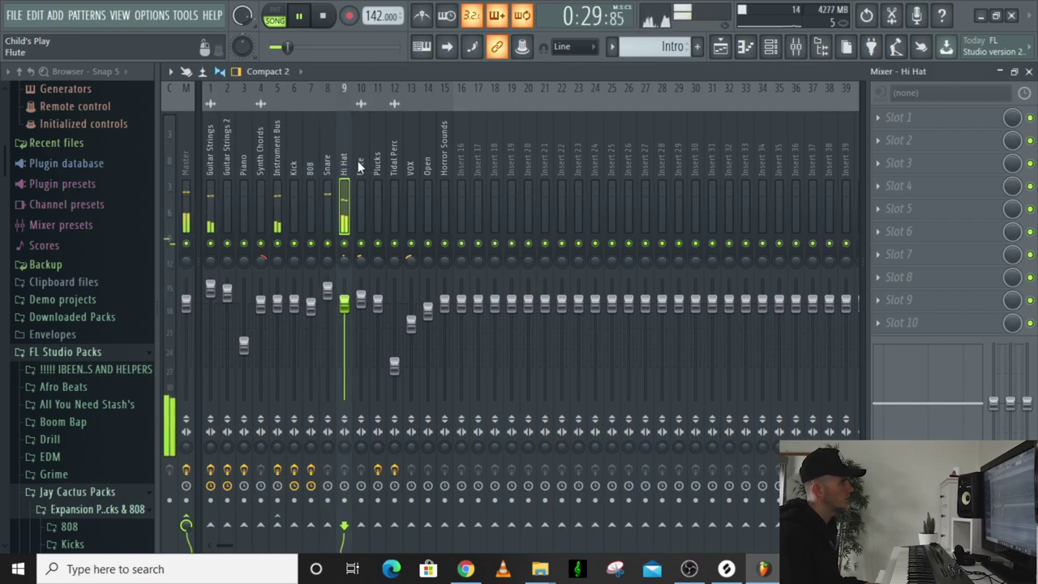
pyautogui.click(329, 166)
pyautogui.click(344, 162)
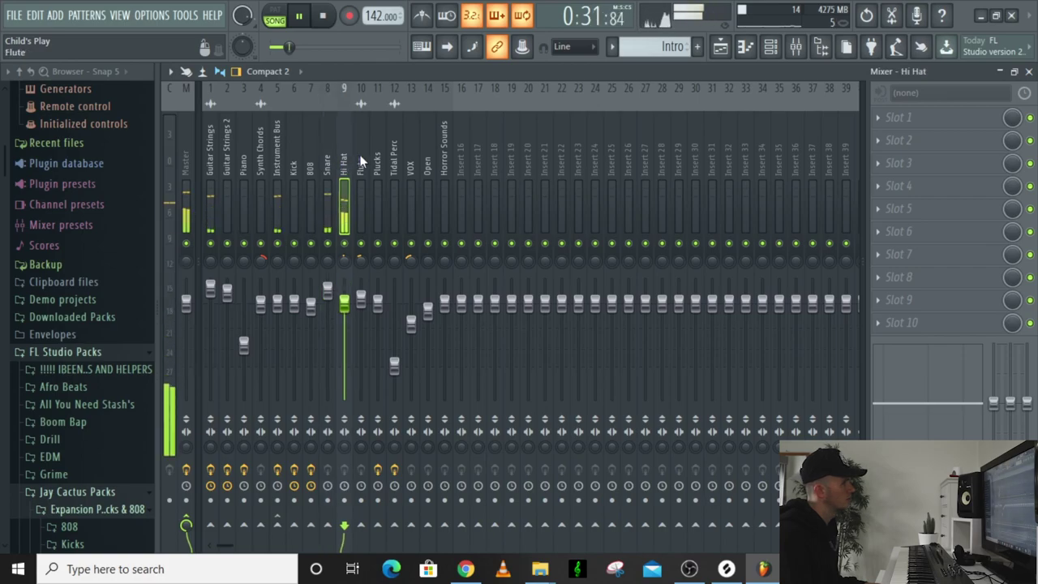
pyautogui.click(375, 155)
pyautogui.click(363, 155)
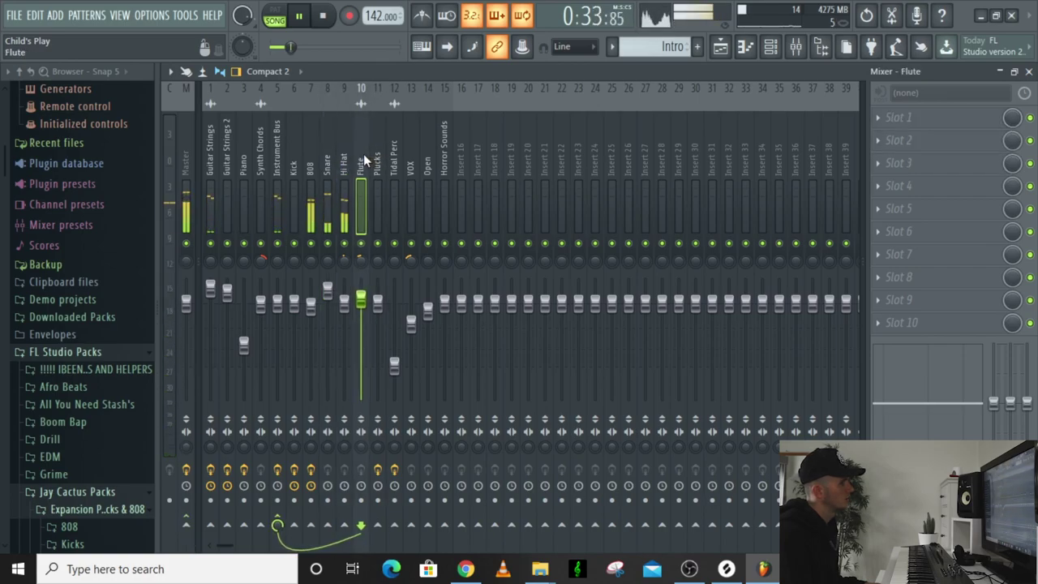
# Examine the effect slots of the Plucks, Tidal Perc, VOX and Open tracks, and play the arrangement from bar 25 before stopping it.
pyautogui.click(377, 154)
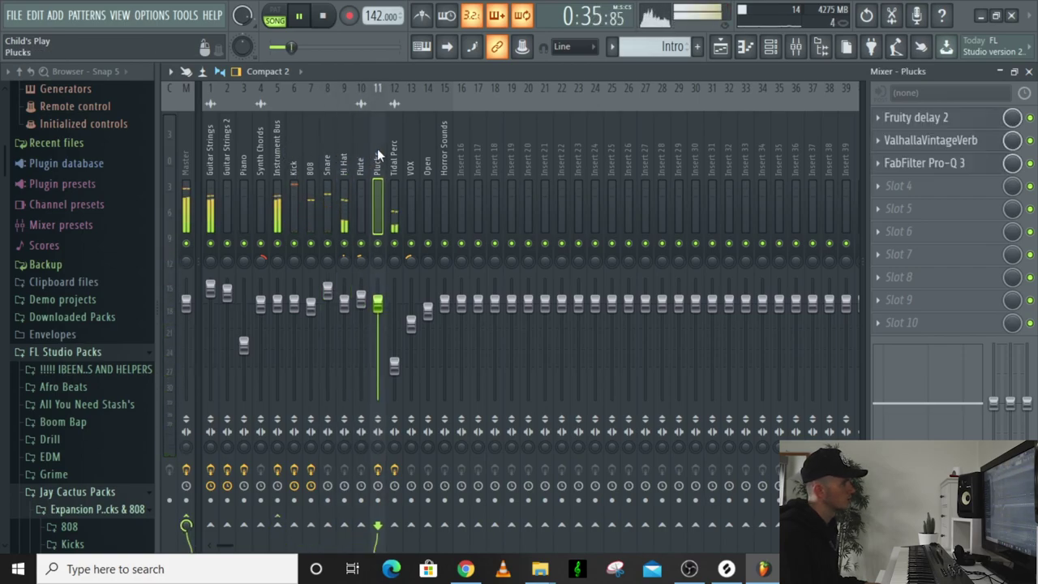
pyautogui.click(396, 159)
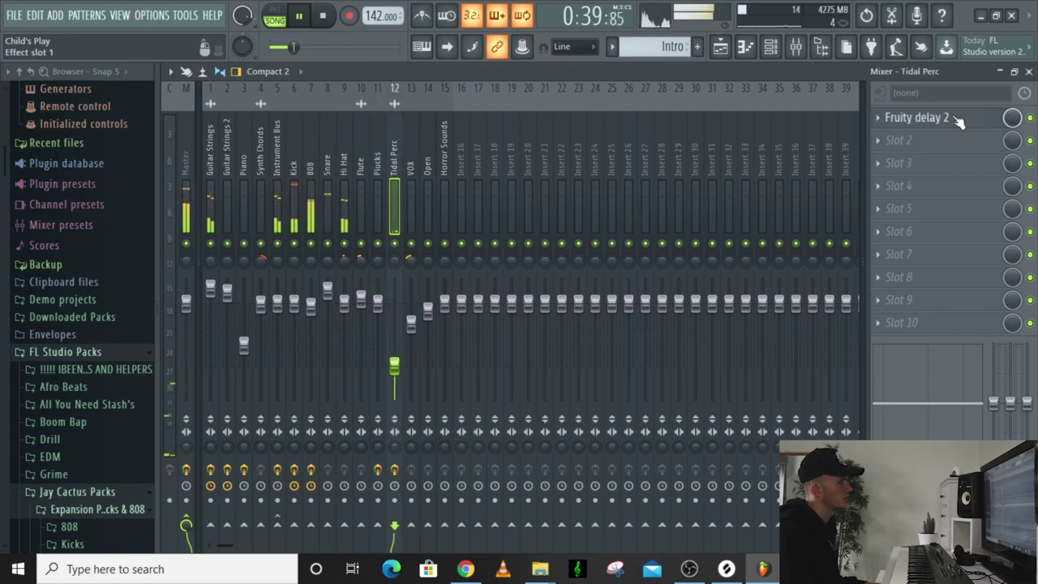
pyautogui.click(417, 162)
pyautogui.click(427, 161)
pyautogui.click(414, 157)
pyautogui.press('space')
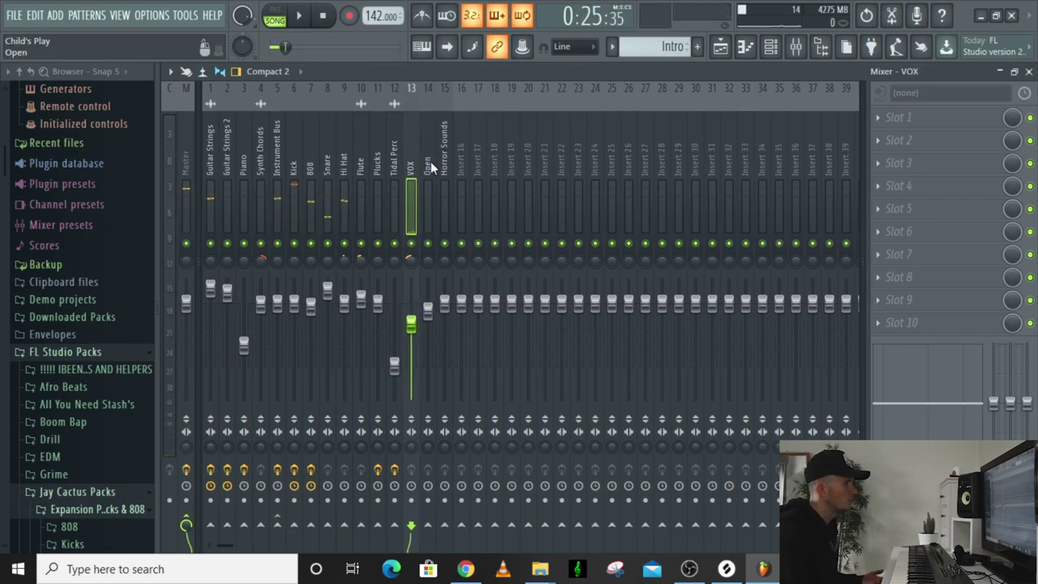
pyautogui.click(431, 162)
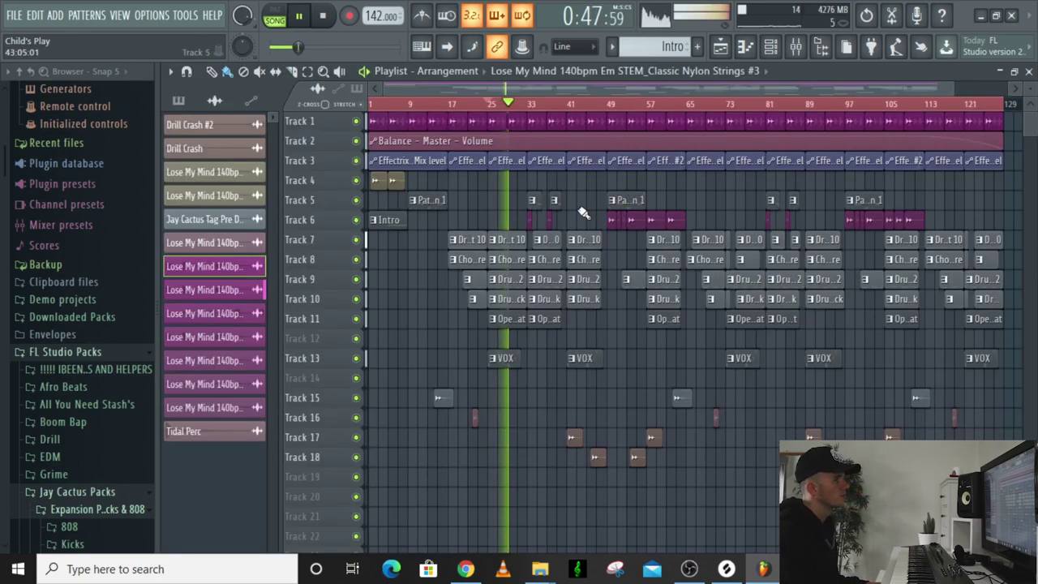
pyautogui.press('space')
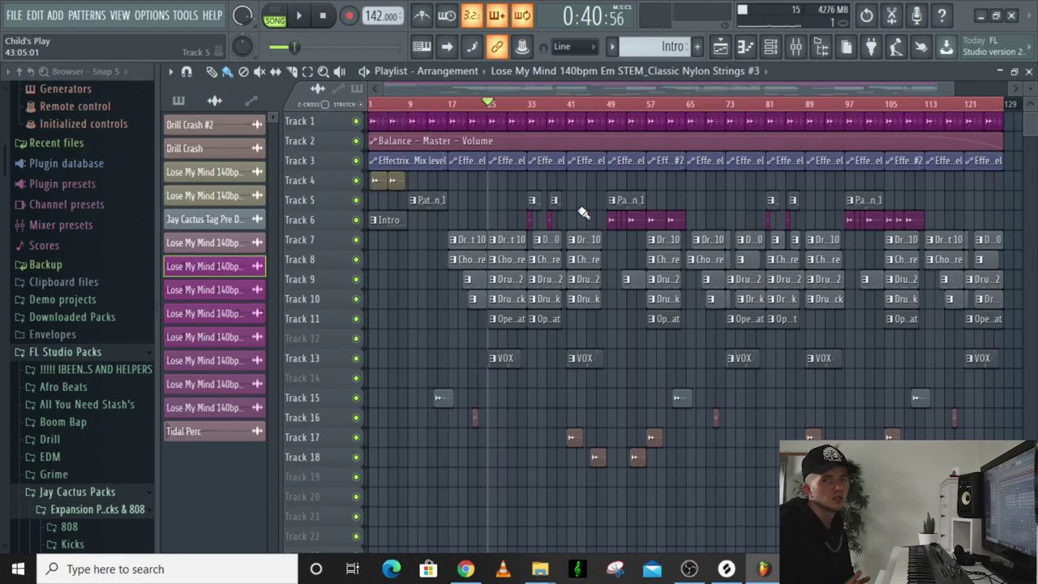